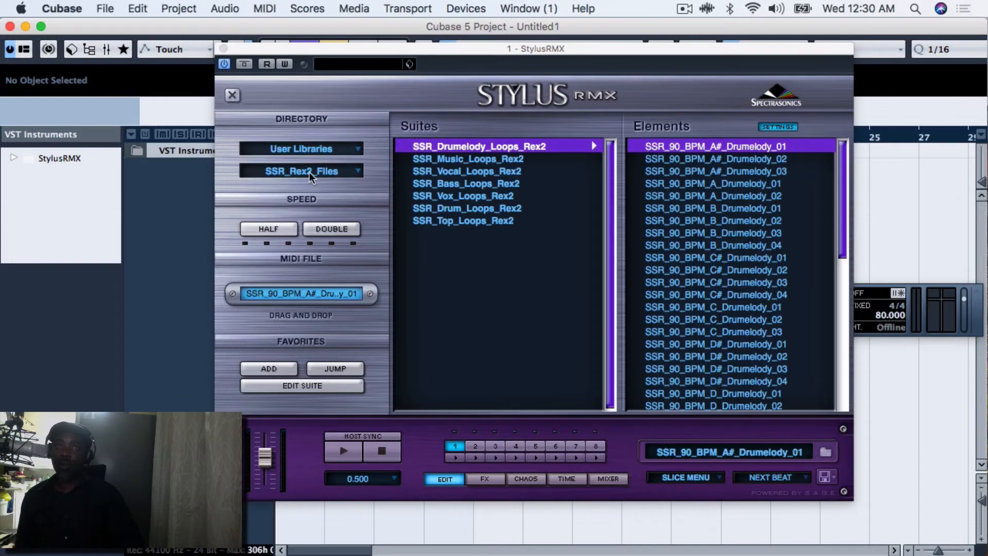
- Load the Reggae element from the My Rex Drums user library into part 1 and start it playing
{"action": "left_click", "coordinate": [309, 171]}
{"action": "mouse_move", "coordinate": [346, 538]}
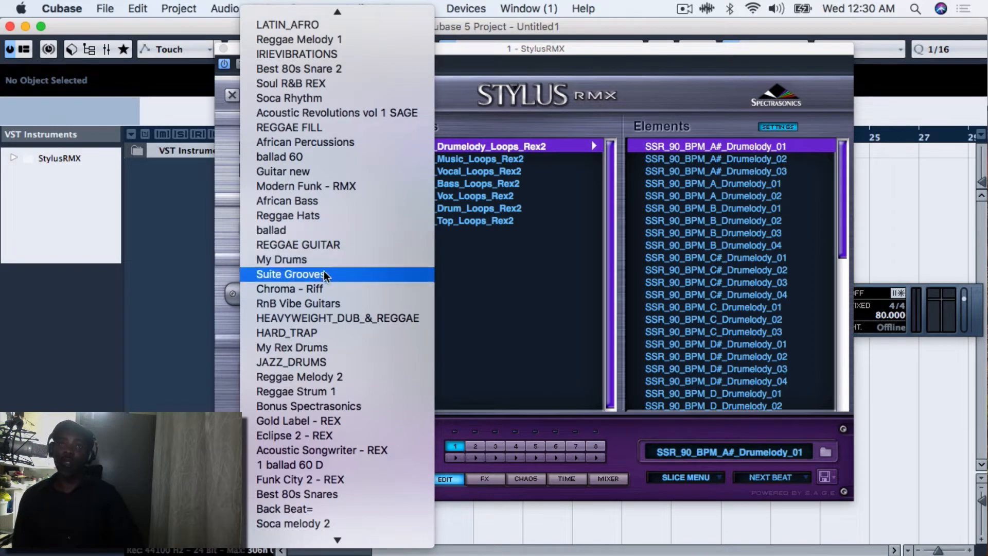
{"action": "left_click", "coordinate": [331, 347]}
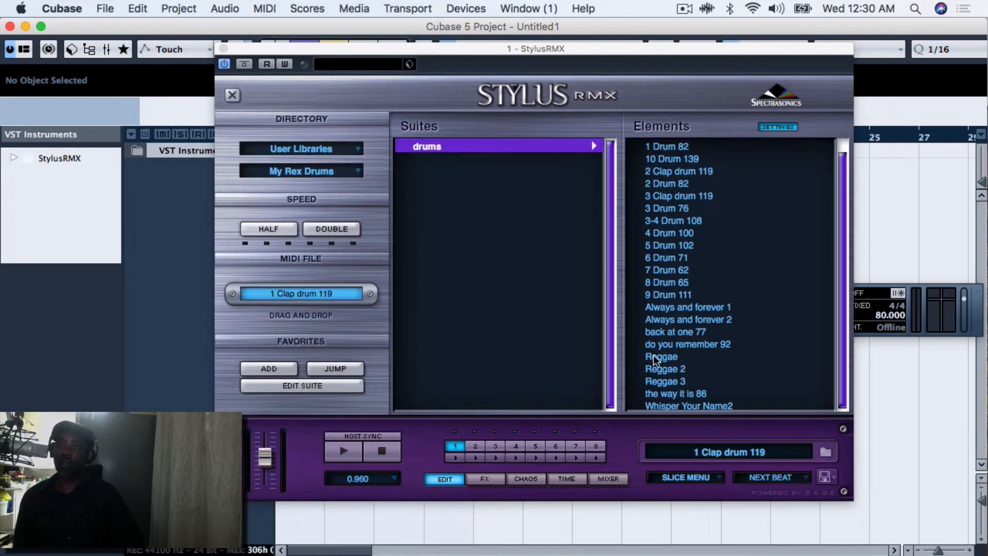
{"action": "left_click", "coordinate": [647, 355]}
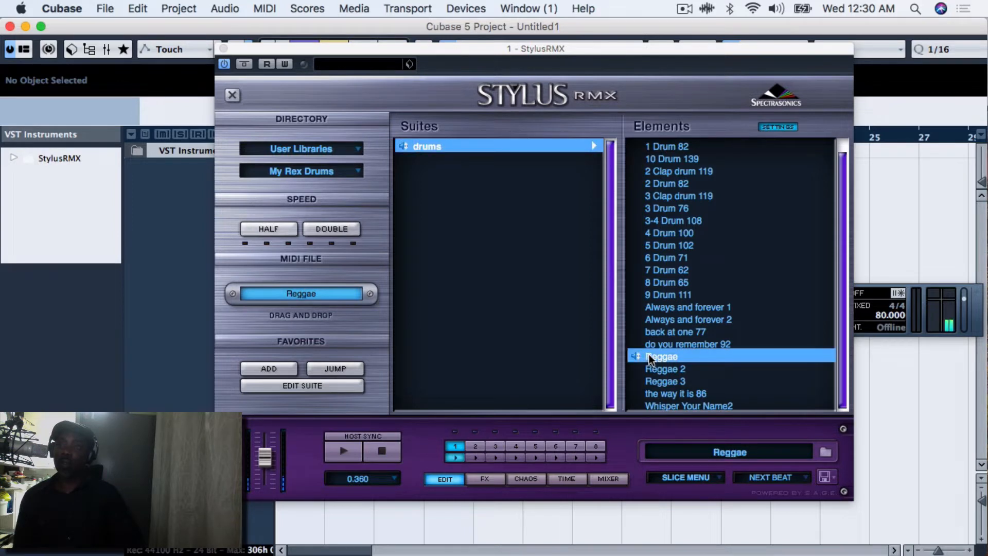
- Load and play the 072 13 Cm element from the Reggae Strum 1 user library on part 2
{"action": "left_click", "coordinate": [475, 446]}
{"action": "left_click", "coordinate": [297, 150]}
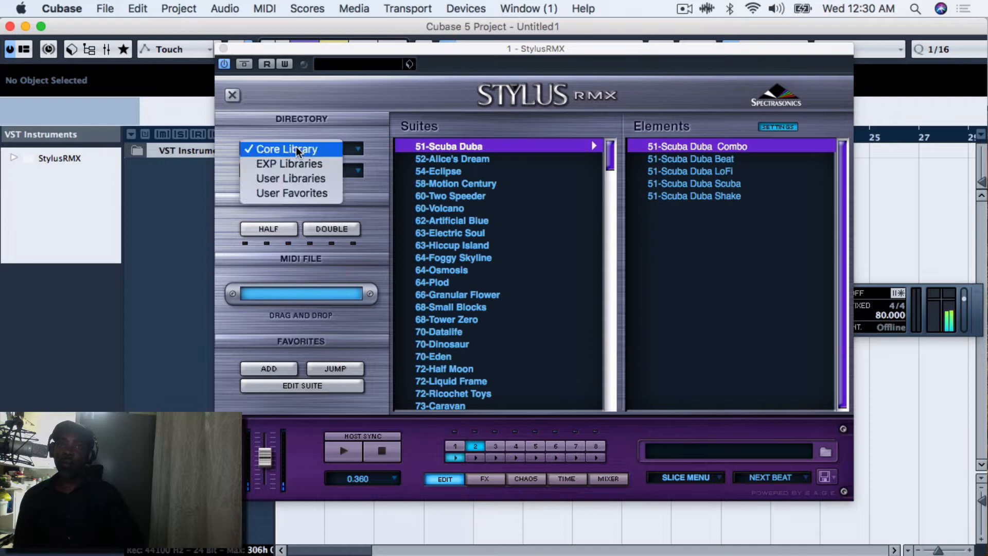
{"action": "left_click", "coordinate": [296, 178]}
{"action": "left_click", "coordinate": [309, 171]}
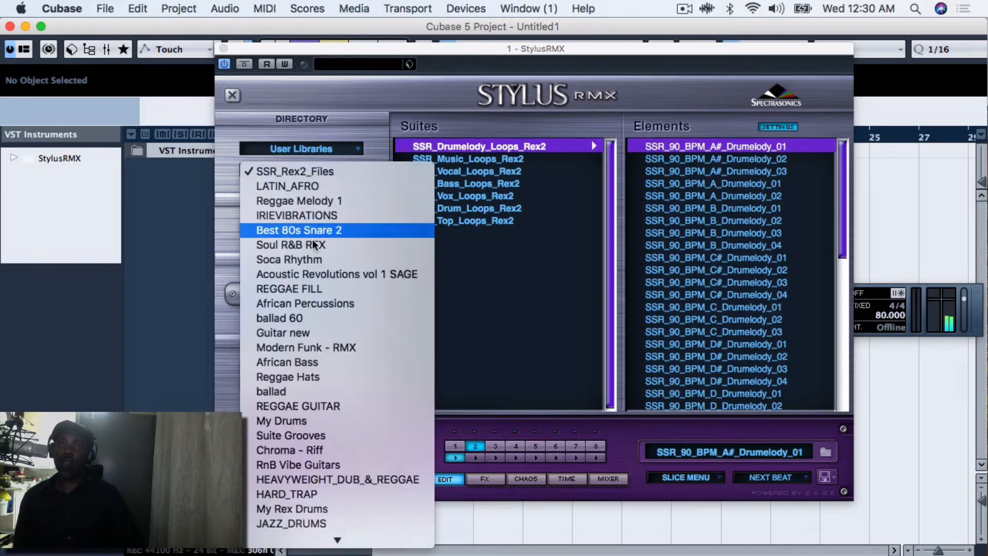
{"action": "scroll", "coordinate": [354, 363], "scroll_direction": "down", "scroll_amount": 5}
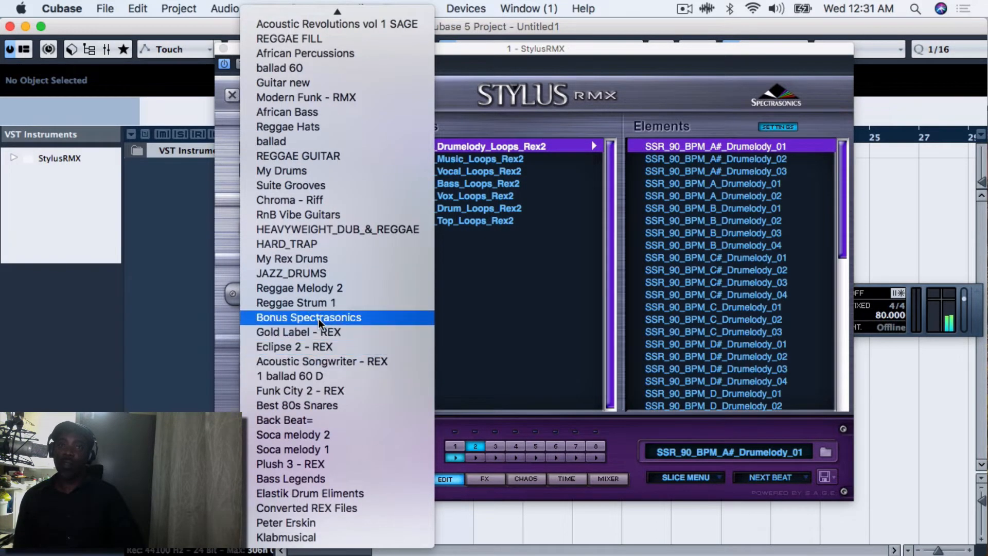
{"action": "left_click", "coordinate": [325, 303]}
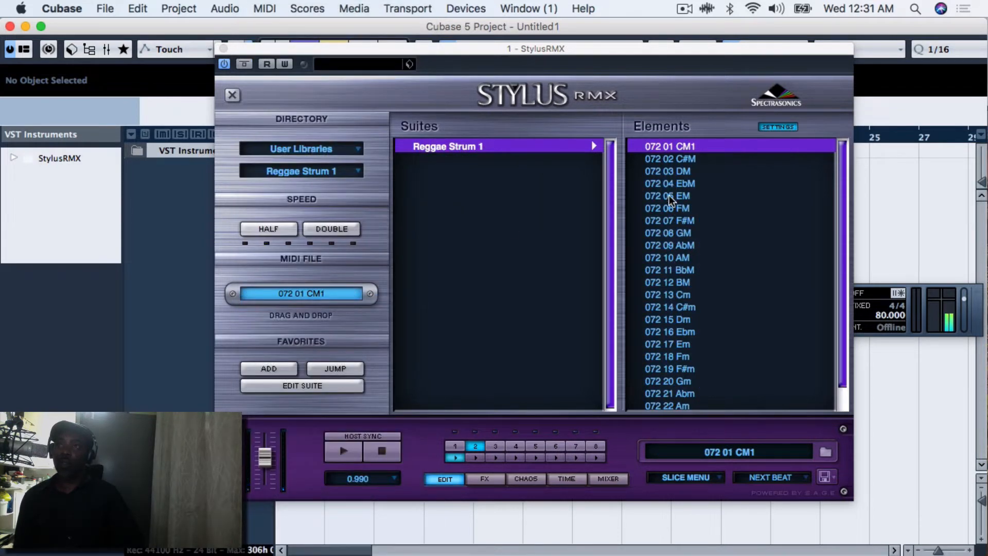
{"action": "left_click", "coordinate": [643, 292]}
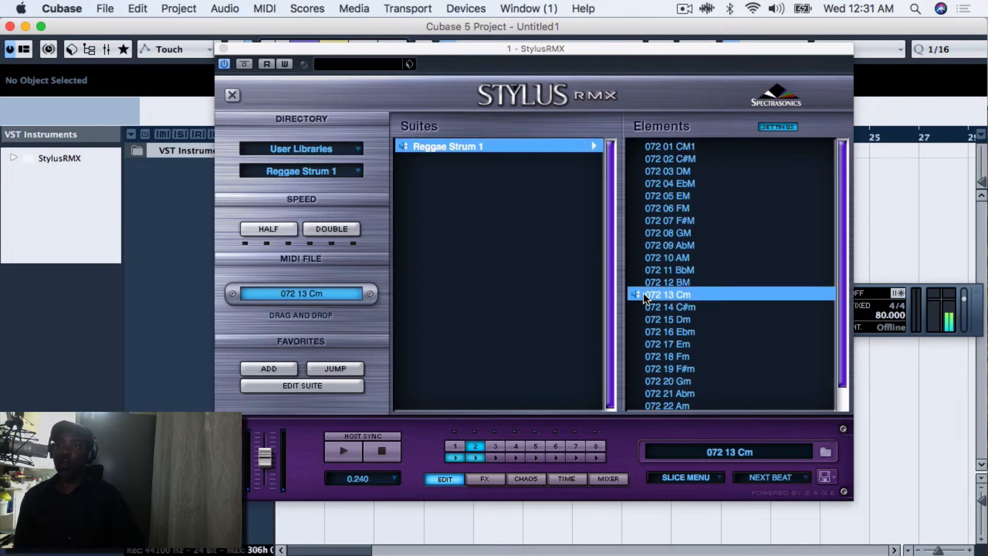
- Load and play 1-MM RAGGA C from the REGGAE -73 suite of the Bass Legends user library on part 3
{"action": "left_click", "coordinate": [495, 446]}
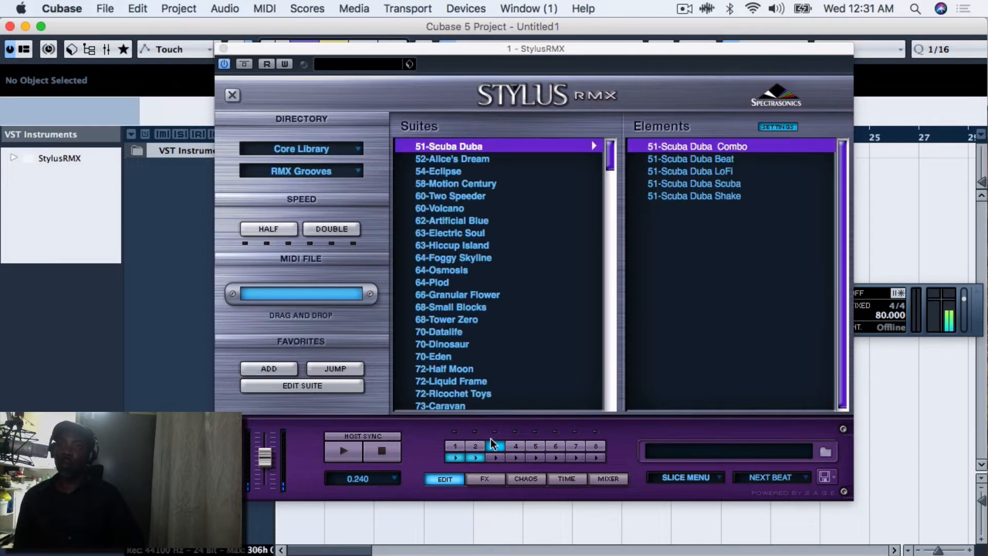
{"action": "left_click", "coordinate": [288, 147]}
{"action": "left_click", "coordinate": [292, 180]}
{"action": "left_click", "coordinate": [301, 171]}
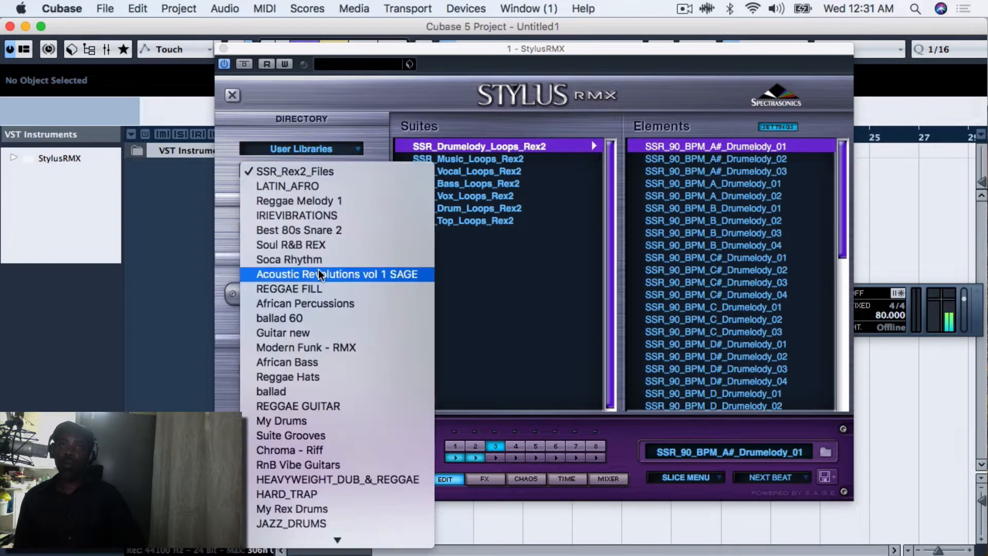
{"action": "scroll", "coordinate": [320, 282], "scroll_direction": "down", "scroll_amount": 5}
{"action": "left_click", "coordinate": [338, 388]}
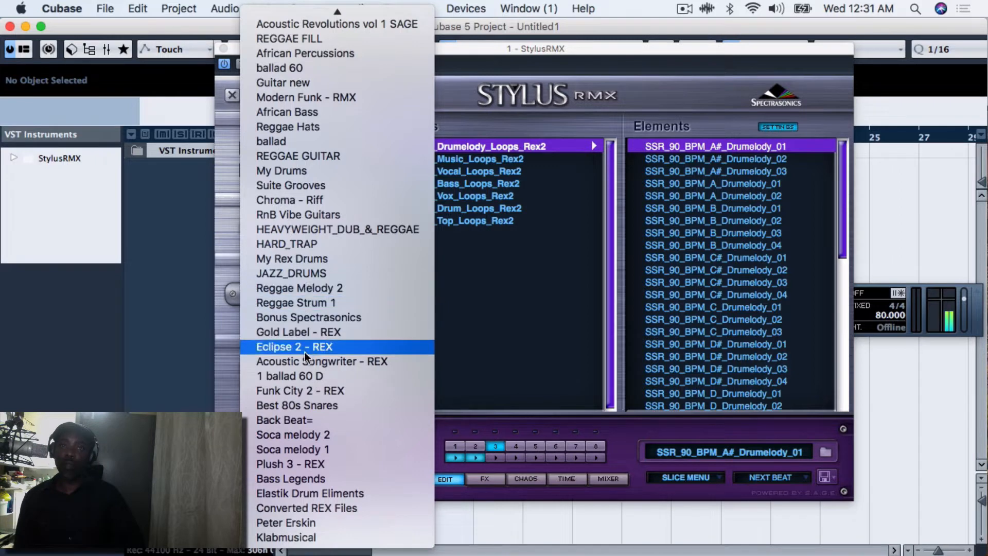
{"action": "left_click", "coordinate": [317, 479]}
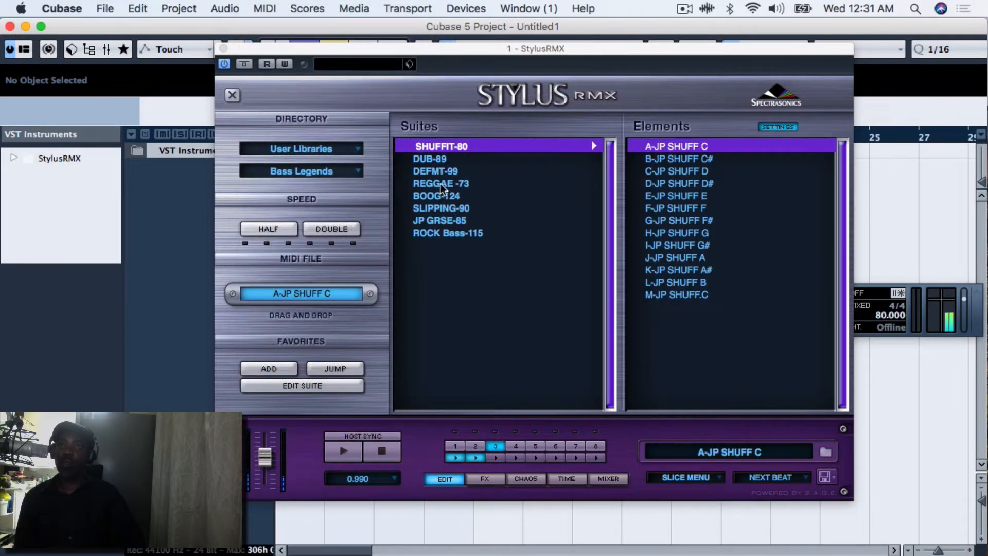
{"action": "left_click", "coordinate": [441, 184]}
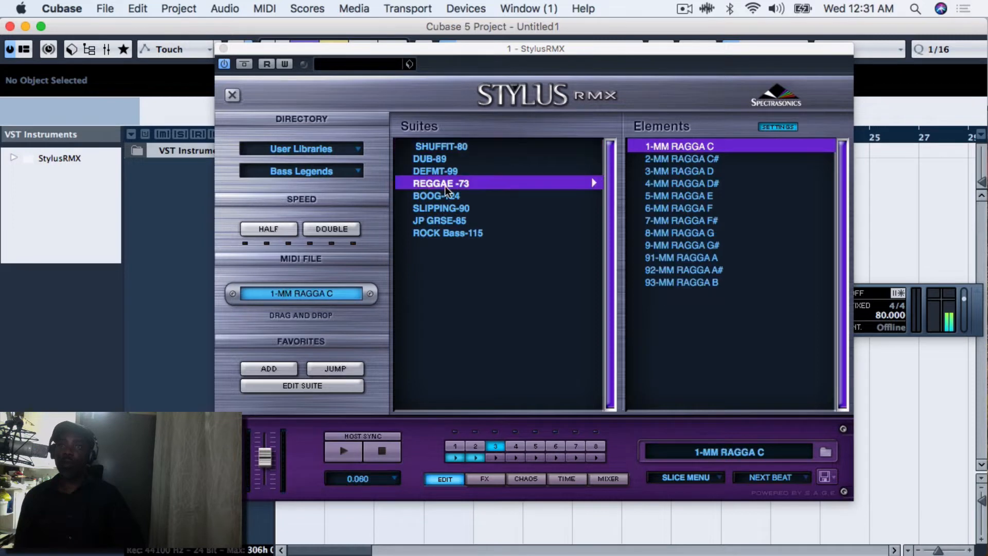
{"action": "left_click", "coordinate": [641, 146]}
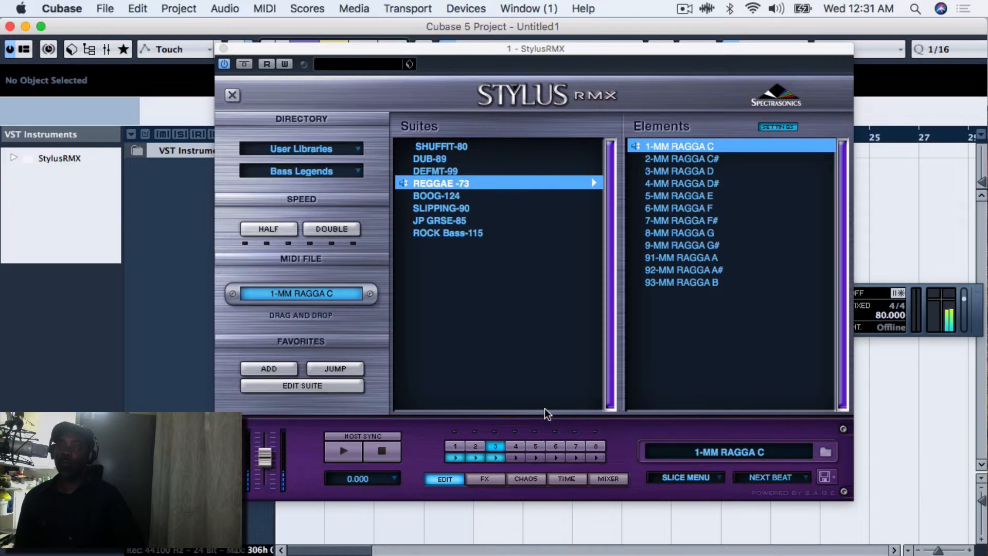
- Lower the mixer levels of parts 2 and 3 to about -2.91 dB each
{"action": "left_click", "coordinate": [608, 478]}
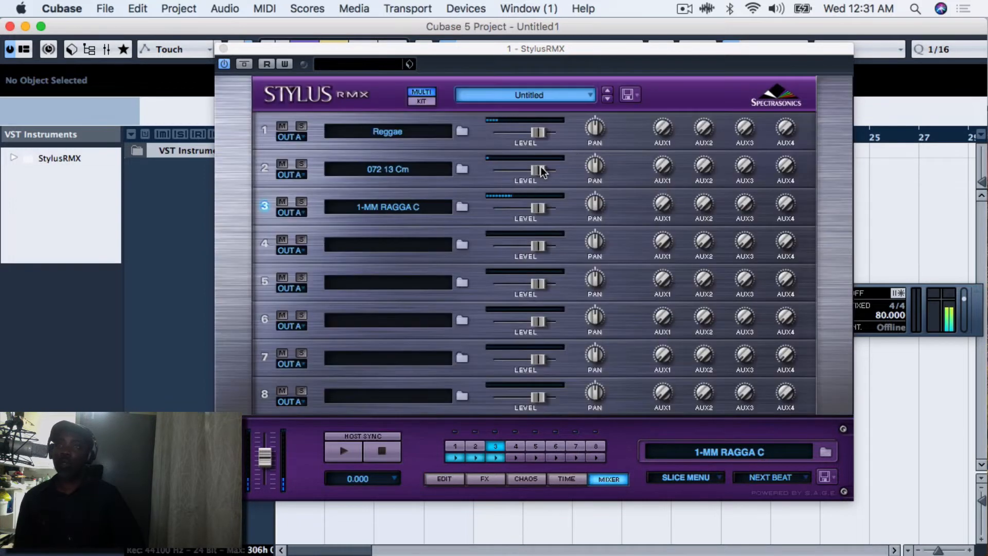
{"action": "left_click_drag", "start_coordinate": [544, 171], "coordinate": [525, 174]}
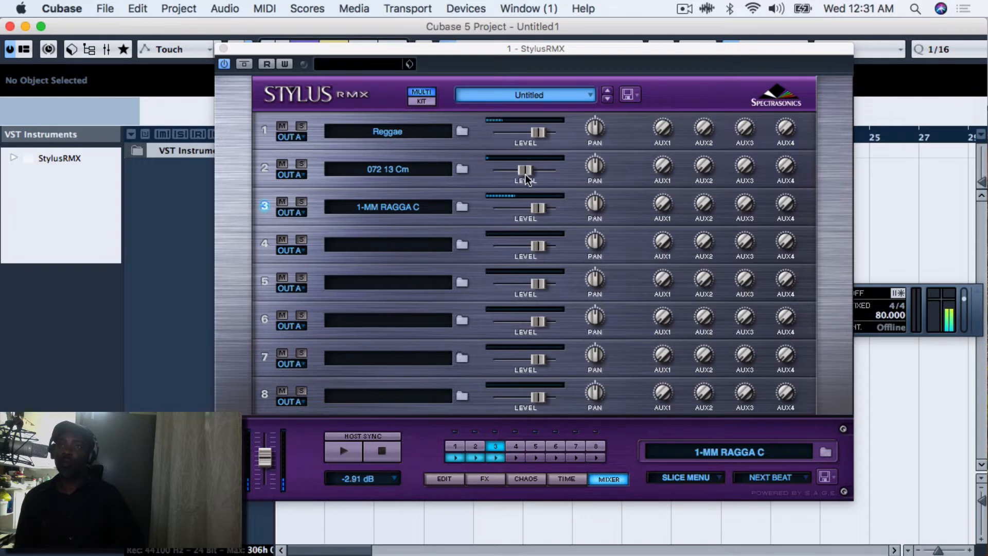
{"action": "left_click_drag", "start_coordinate": [538, 208], "coordinate": [523, 209]}
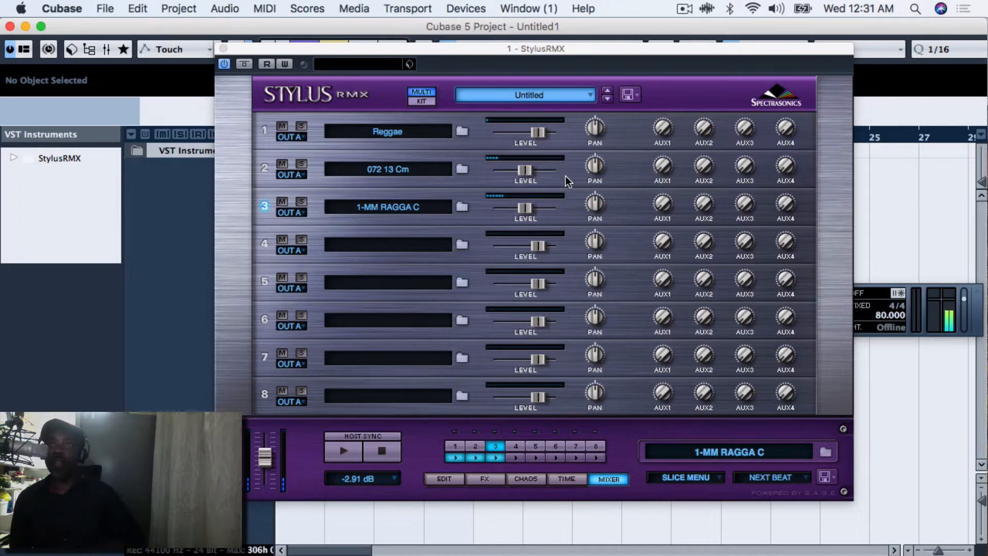
- Stop and restart parts 2 and 3 to compare how the loops play against the Reggae drums
{"action": "left_click", "coordinate": [498, 459]}
{"action": "left_click", "coordinate": [474, 455]}
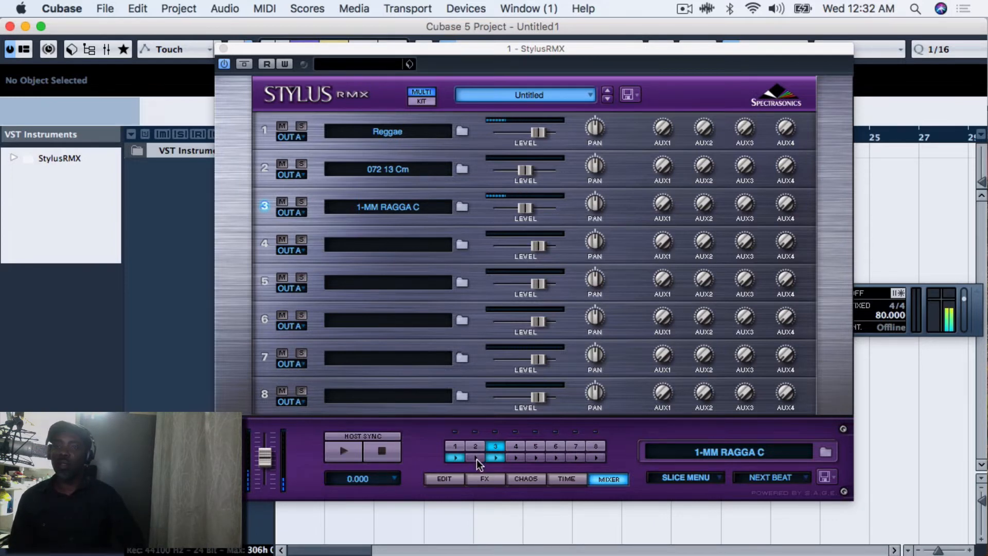
{"action": "left_click", "coordinate": [476, 457]}
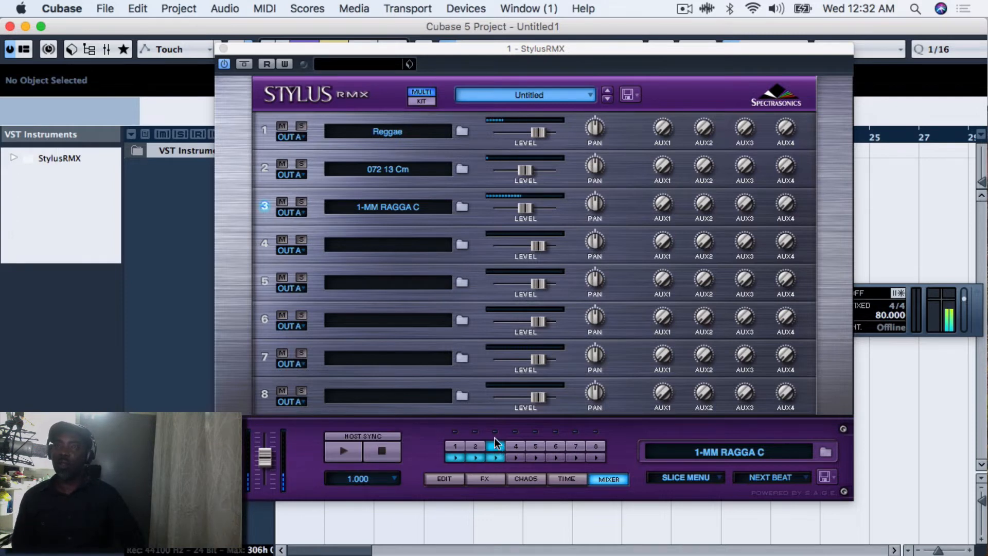
- Examine the Groove Lock options and the slice patterns of parts 3, 2 and 1 in the Time Designer
{"action": "left_click", "coordinate": [575, 478]}
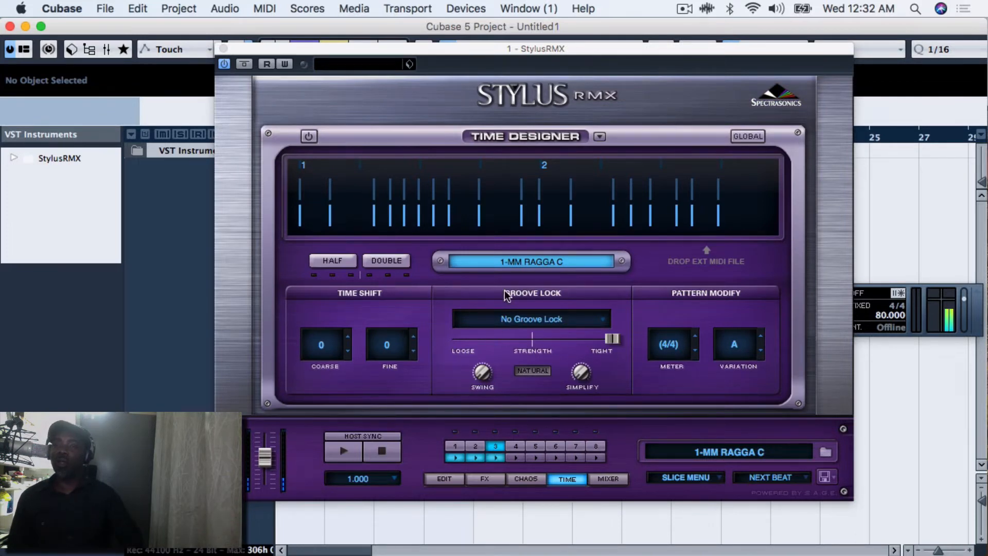
{"action": "left_click", "coordinate": [517, 319]}
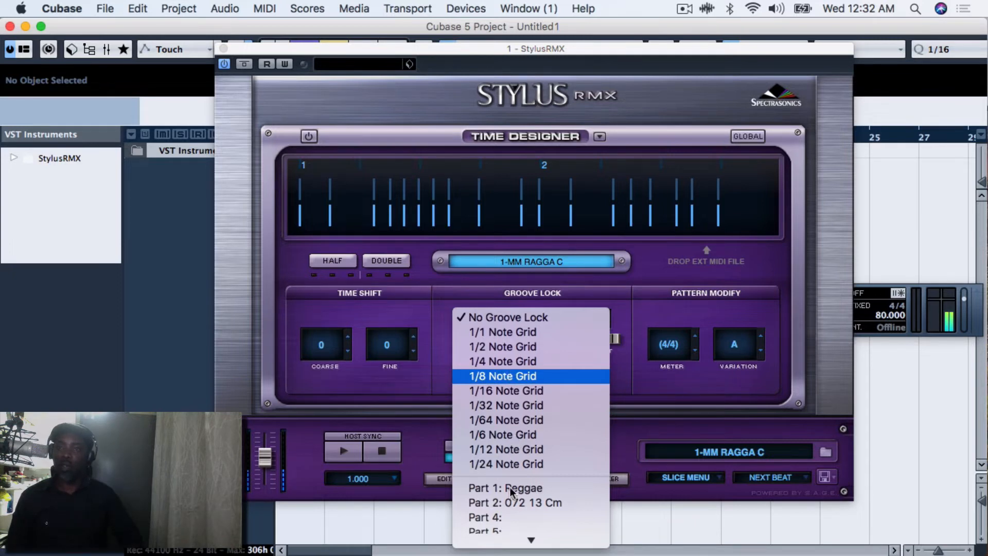
{"action": "left_click", "coordinate": [634, 427]}
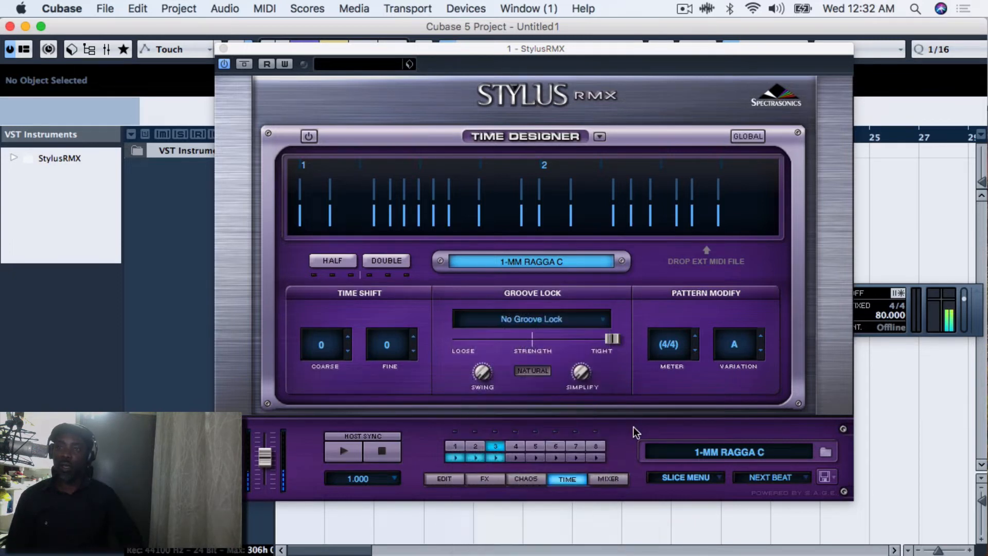
{"action": "left_click", "coordinate": [476, 446]}
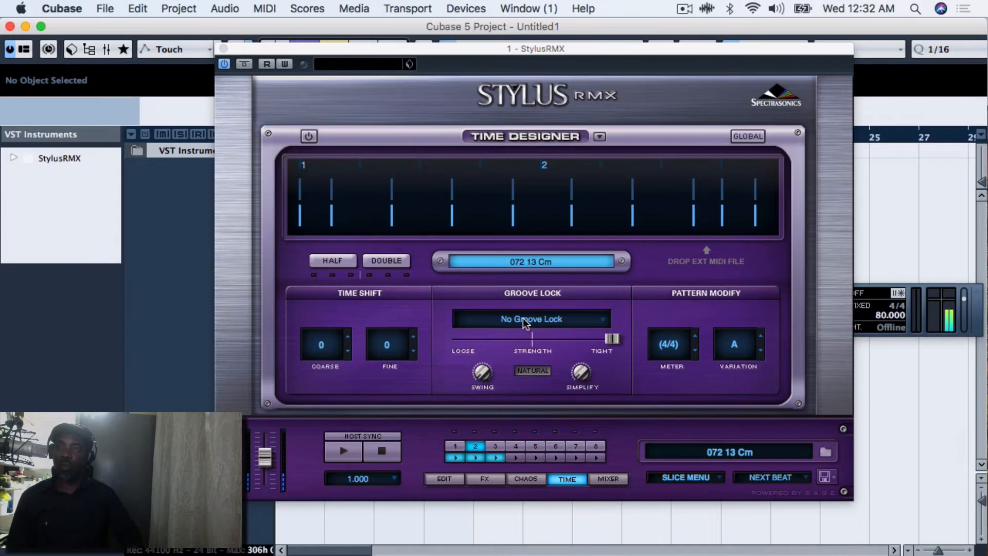
{"action": "left_click", "coordinate": [456, 445]}
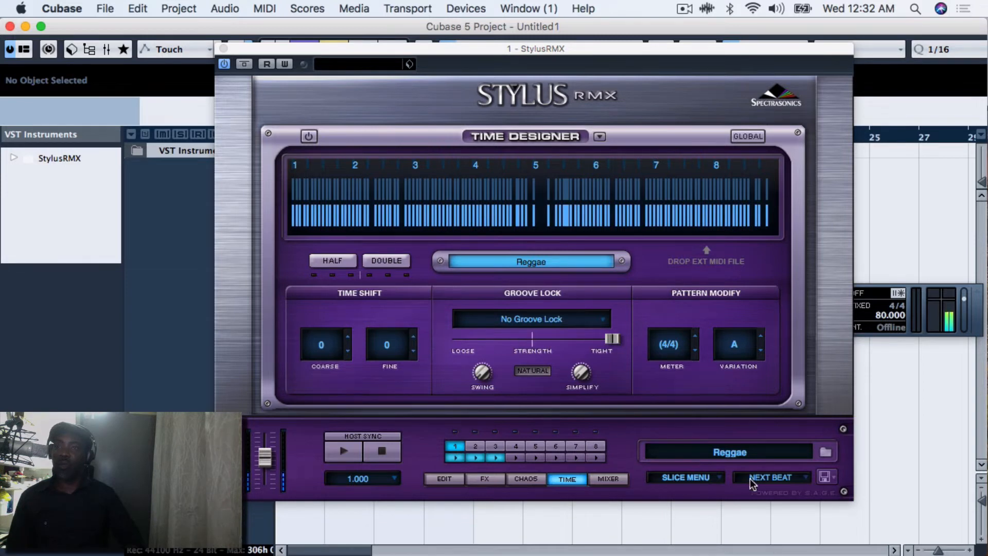
{"action": "left_click", "coordinate": [700, 451]}
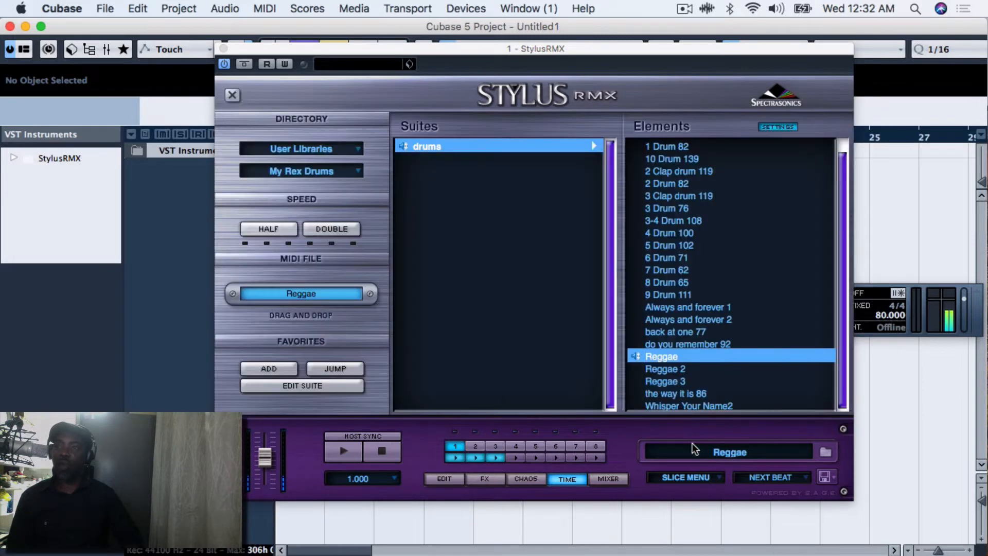
{"action": "left_click", "coordinate": [566, 479]}
- Set part 2's Groove Lock to Part 1: Reggae so the guitar strum follows the drum groove
{"action": "left_click", "coordinate": [475, 447]}
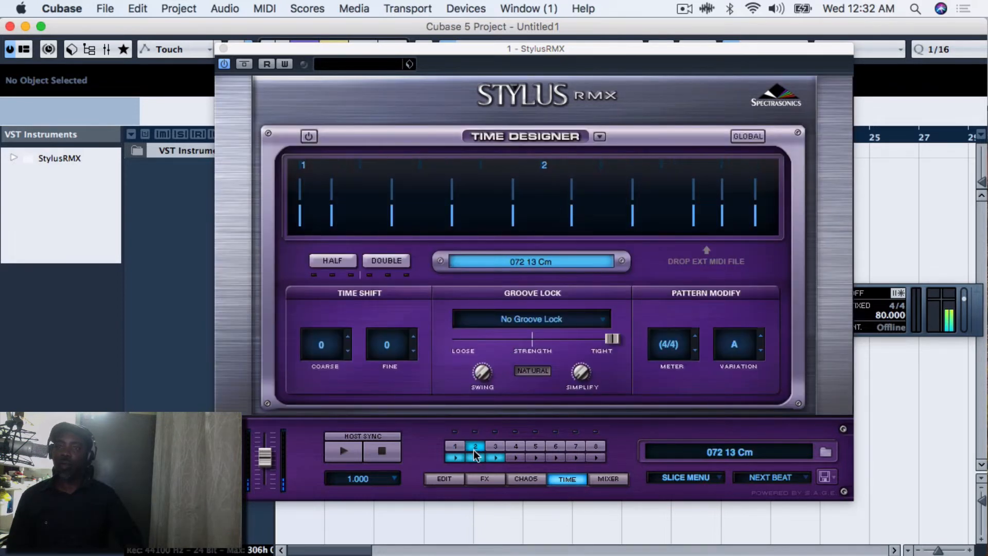
{"action": "left_click", "coordinate": [510, 320]}
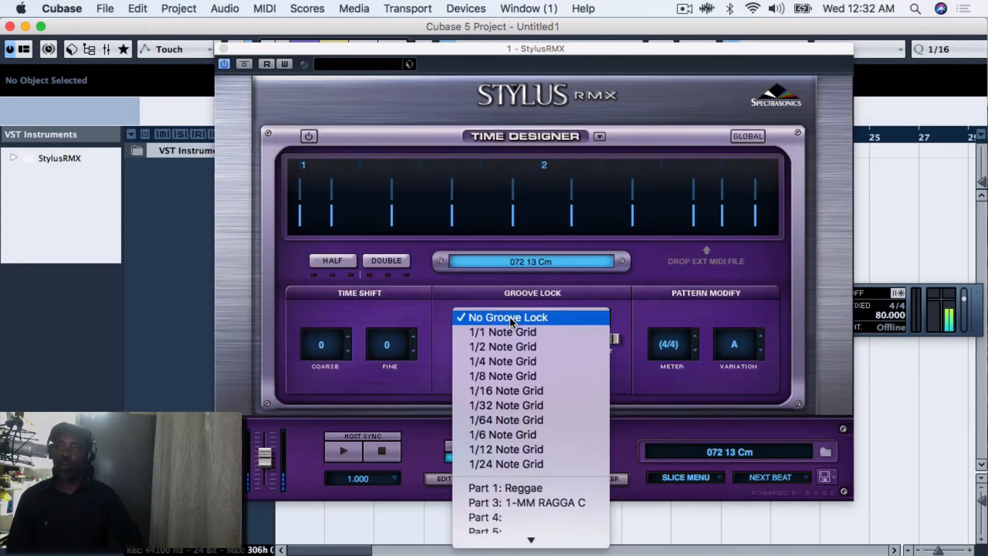
{"action": "left_click", "coordinate": [509, 485]}
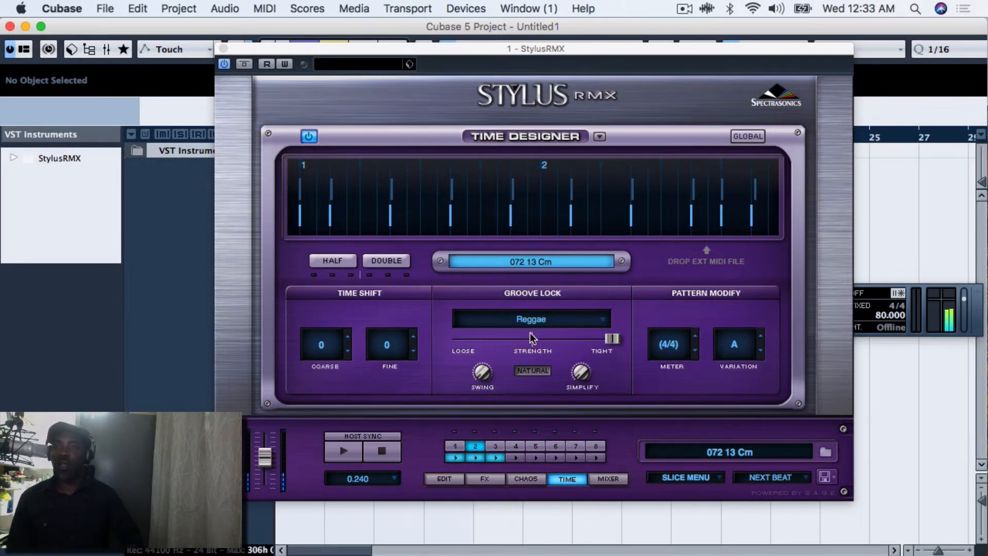
- Lock the part 3 bass loop to the groove of Part 1: Reggae
{"action": "left_click", "coordinate": [495, 446]}
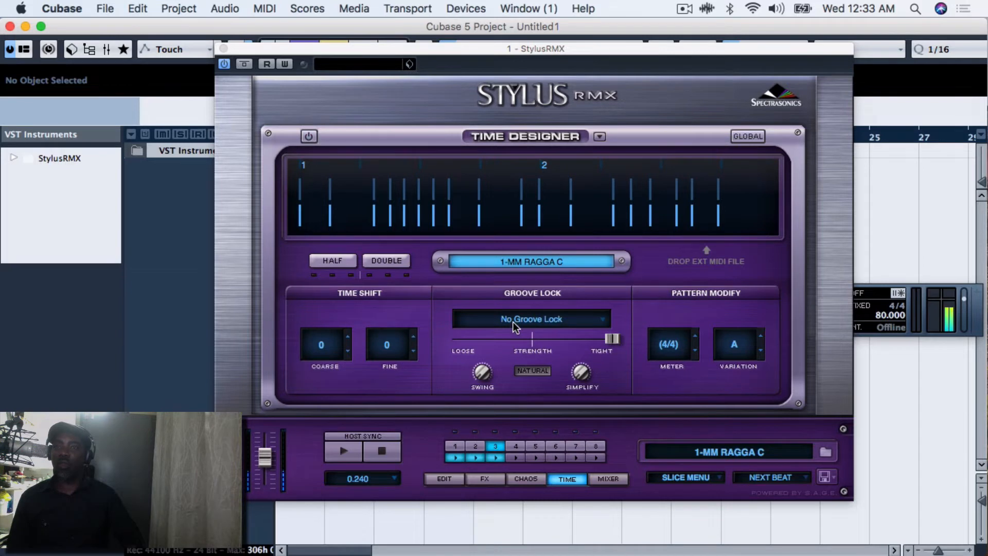
{"action": "left_click", "coordinate": [513, 322]}
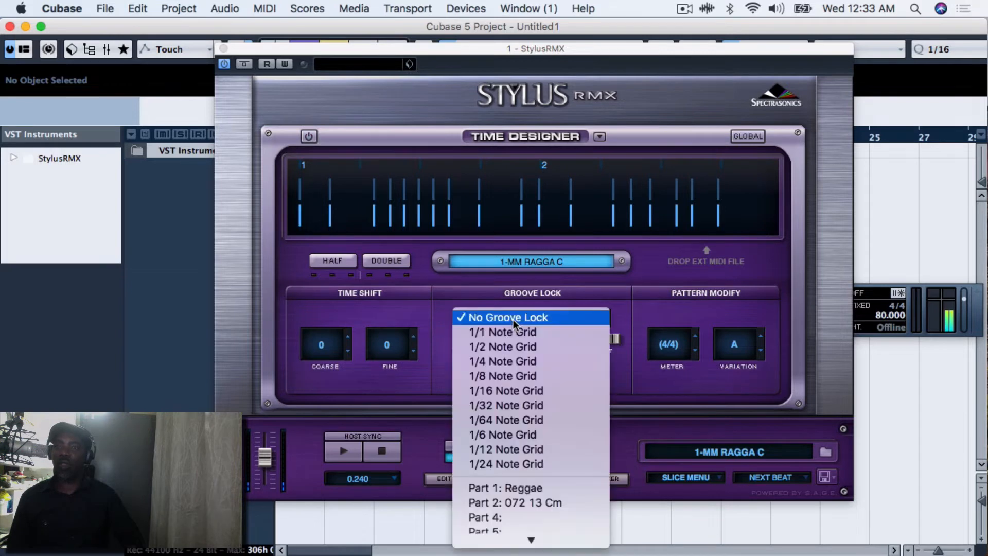
{"action": "left_click", "coordinate": [511, 489]}
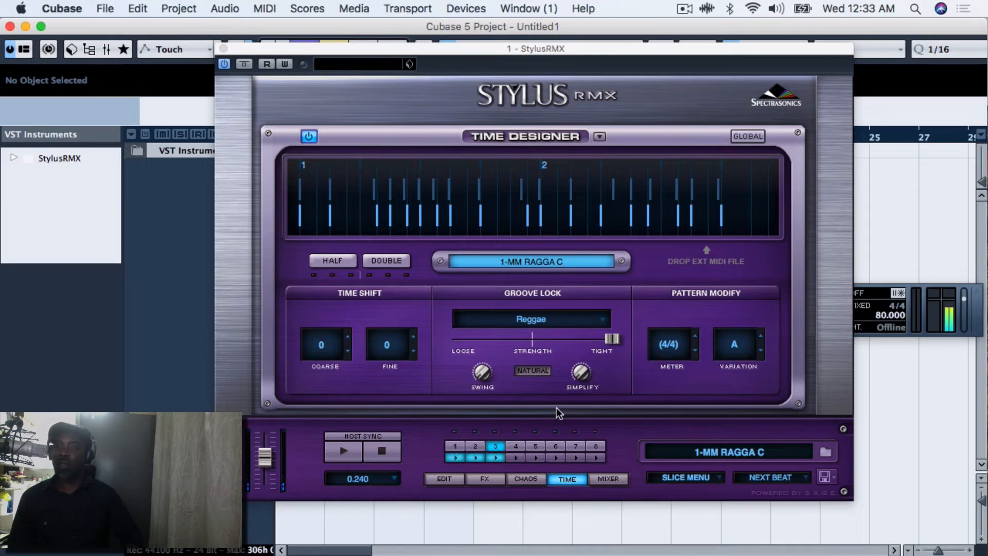
- Stop part 3 and set part 2's Groove Lock to No Groove Lock to hear its original timing
{"action": "left_click", "coordinate": [497, 458]}
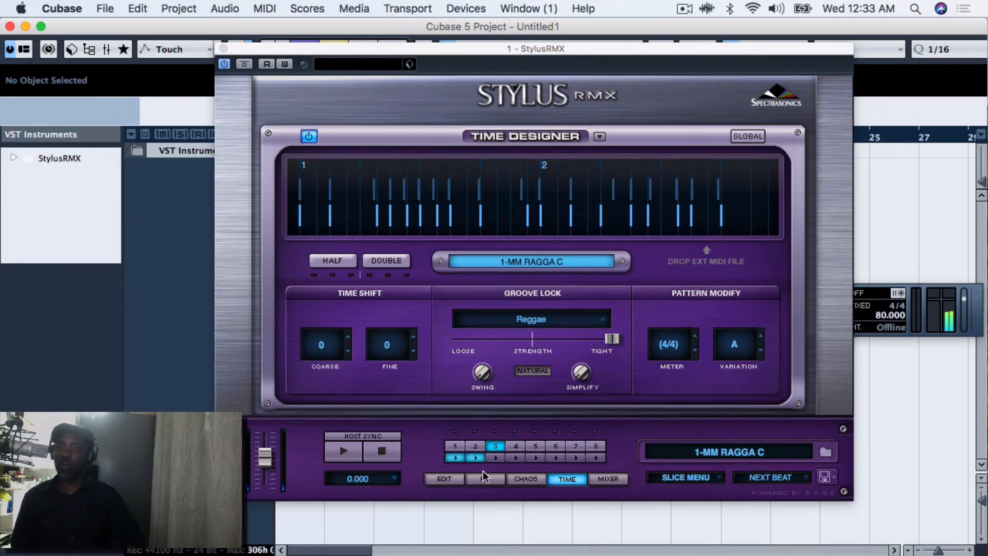
{"action": "left_click", "coordinate": [475, 446]}
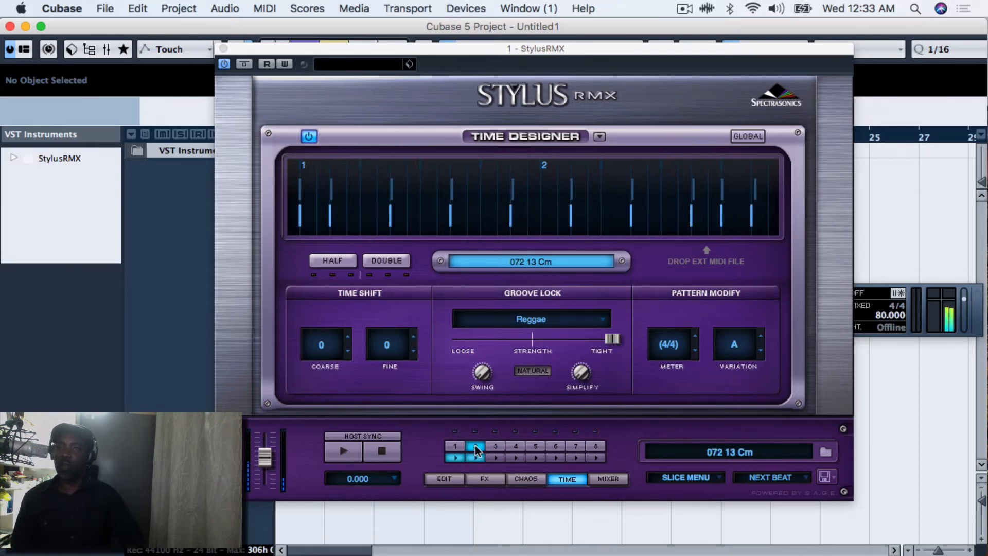
{"action": "left_click", "coordinate": [516, 317]}
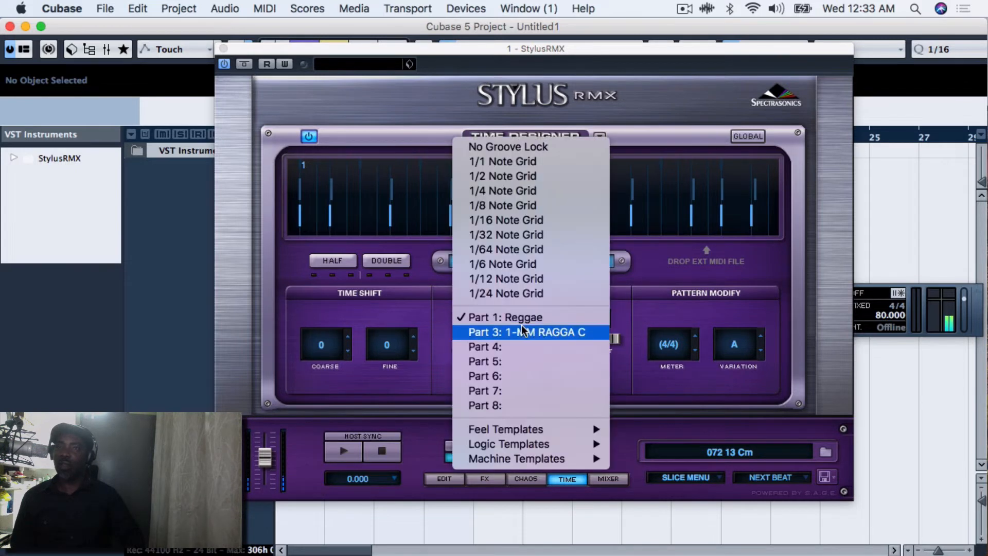
{"action": "left_click", "coordinate": [500, 147]}
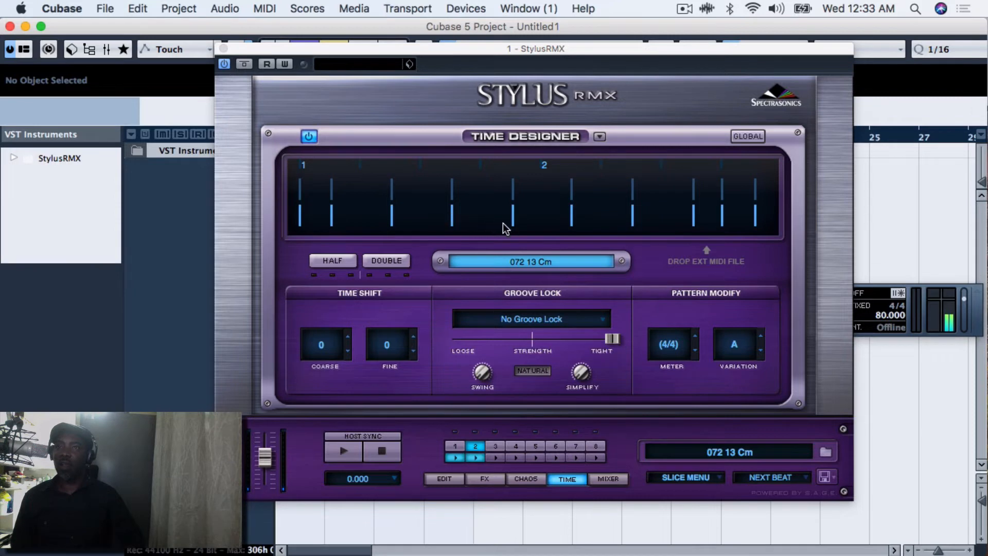
- Lock part 2 to the groove of Part 1: Reggae again and bring the part 3 bass loop back into playback
{"action": "left_click", "coordinate": [524, 316]}
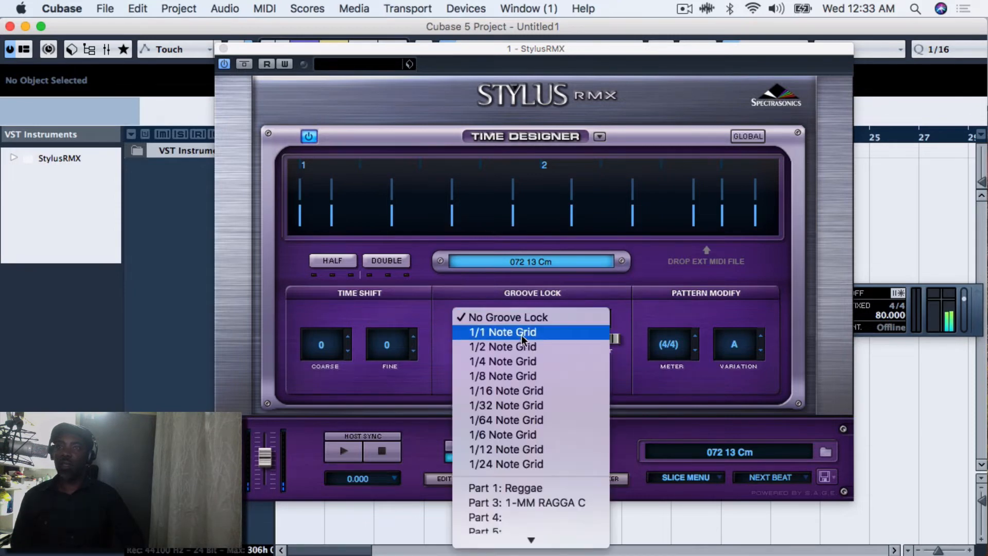
{"action": "left_click", "coordinate": [540, 487]}
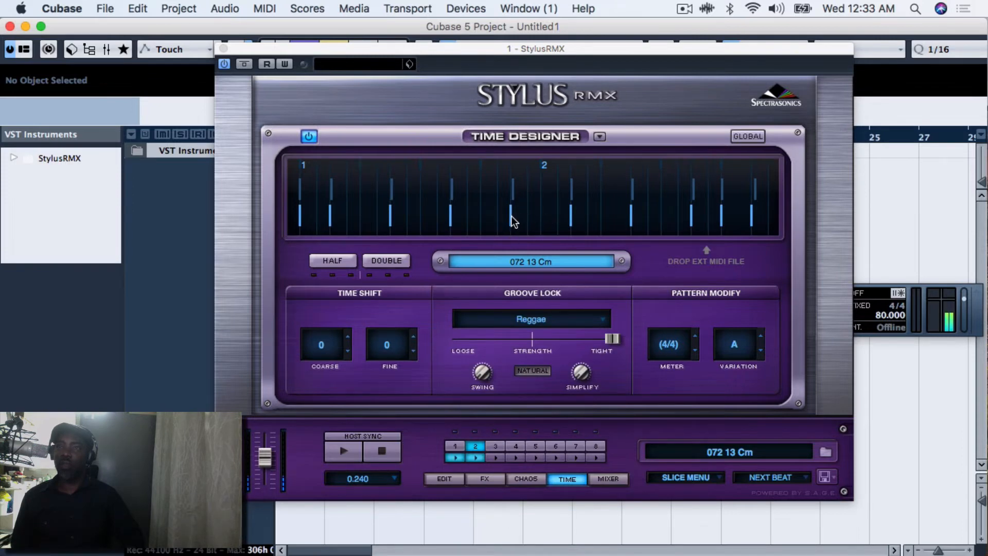
{"action": "left_click", "coordinate": [496, 458]}
{"action": "left_click", "coordinate": [497, 447]}
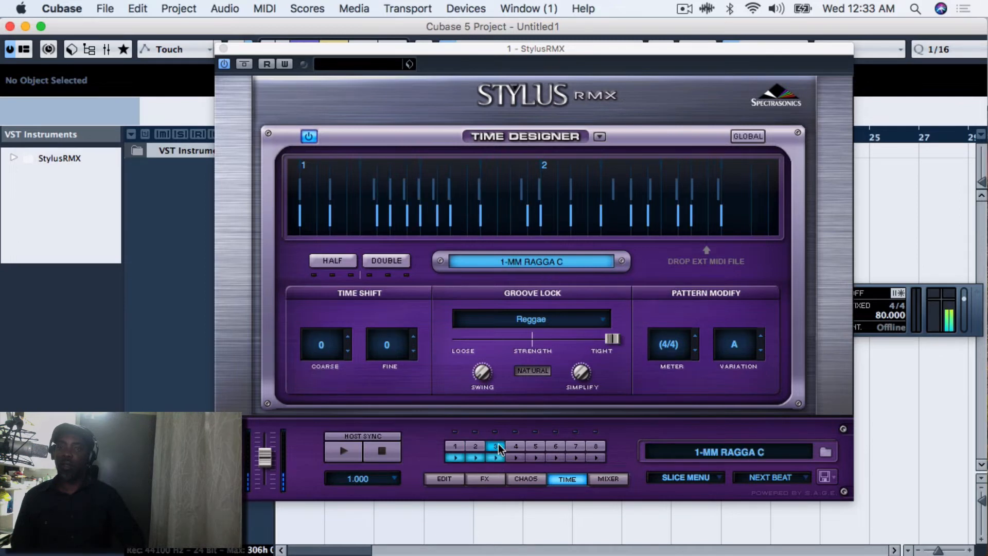
- Switch part 3 to No Groove Lock for comparison and lock it back to Part 1: Reggae
{"action": "left_click", "coordinate": [525, 319]}
{"action": "left_click", "coordinate": [519, 141]}
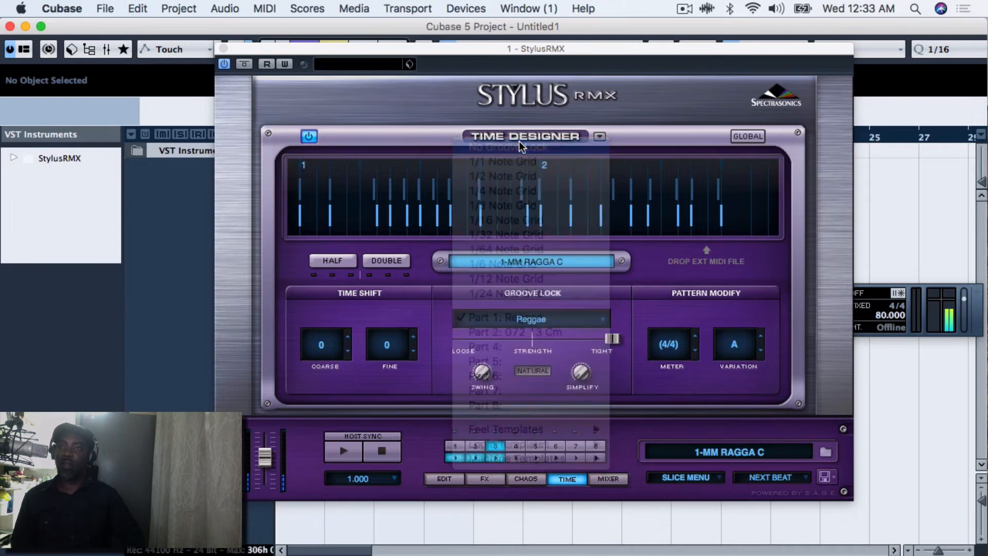
{"action": "left_click", "coordinate": [524, 319]}
{"action": "left_click", "coordinate": [523, 487]}
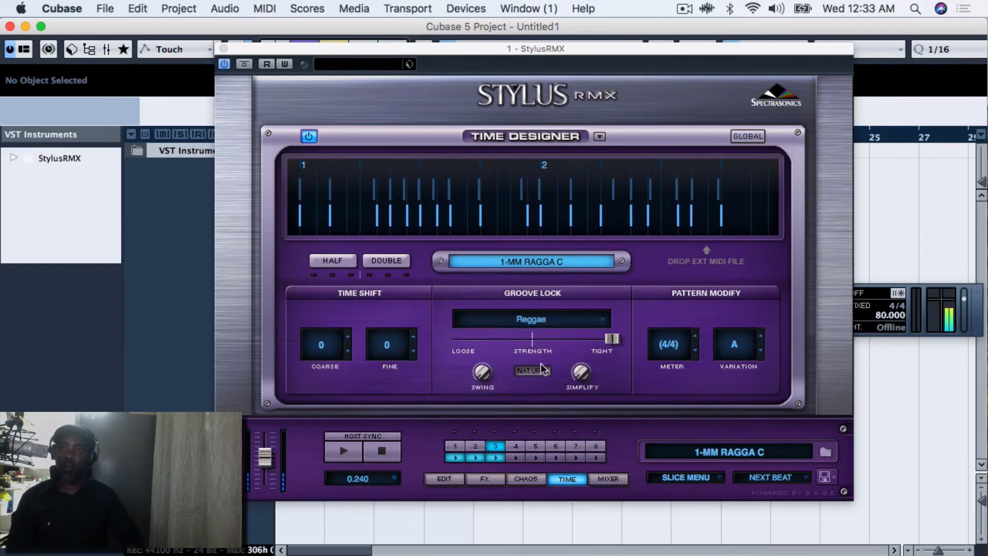
- Set part 1's Groove Lock to 1/16 Note Grid with a swing of 77%
{"action": "left_click", "coordinate": [452, 445]}
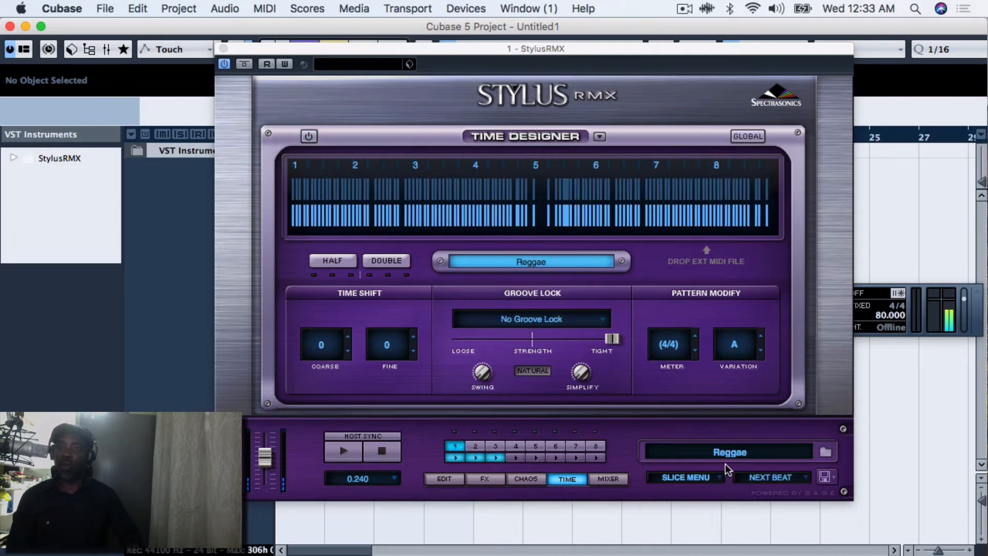
{"action": "left_click", "coordinate": [483, 455]}
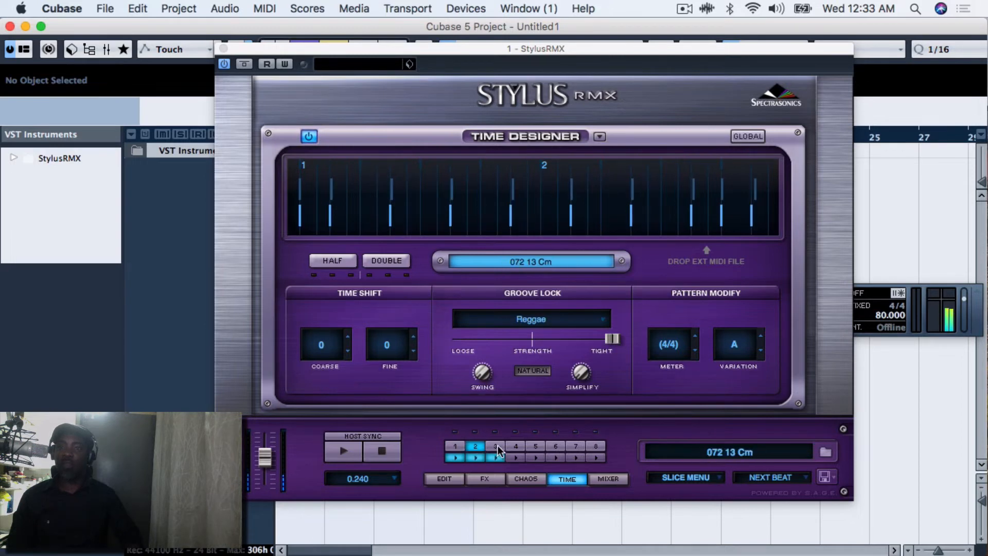
{"action": "left_click", "coordinate": [455, 445]}
{"action": "left_click", "coordinate": [524, 317]}
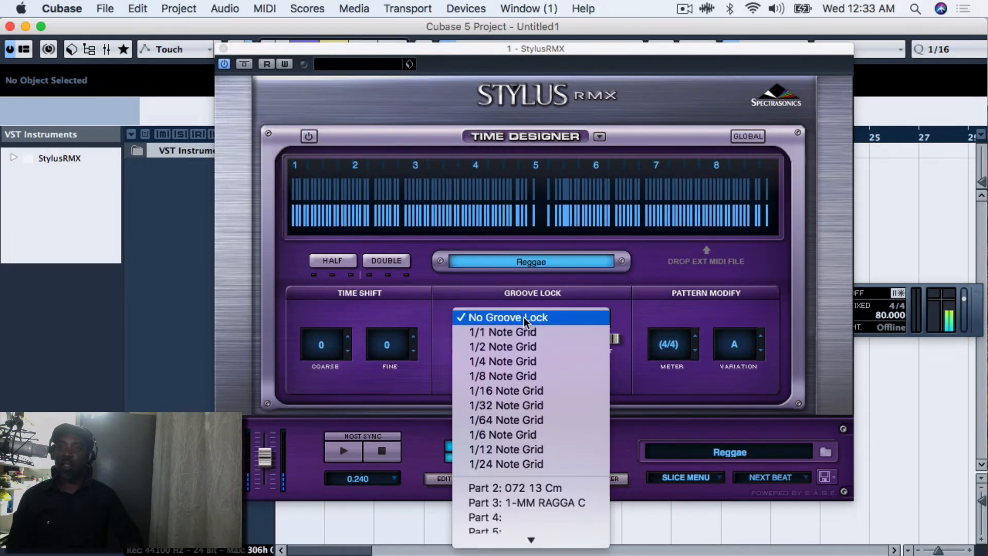
{"action": "left_click", "coordinate": [510, 390]}
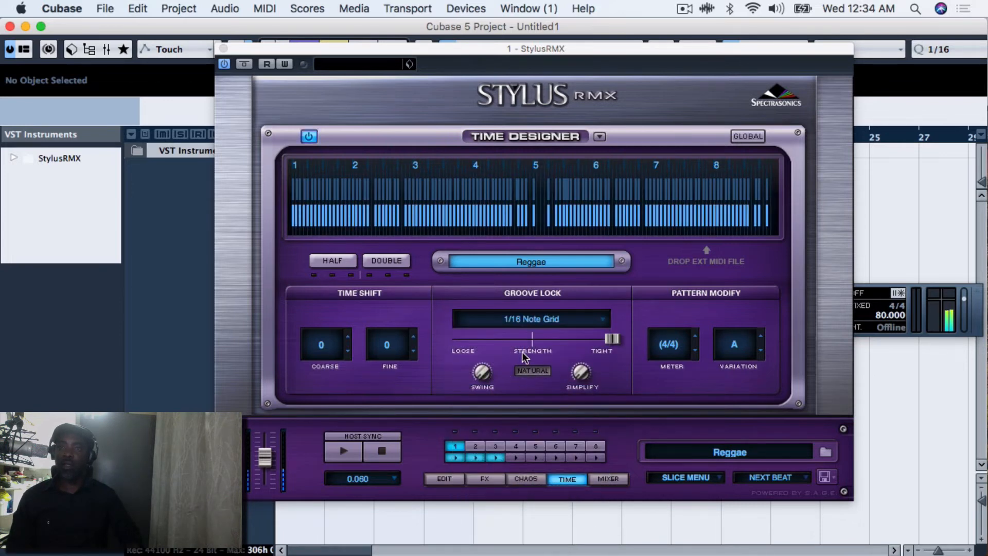
{"action": "left_click_drag", "start_coordinate": [479, 352], "coordinate": [493, 286]}
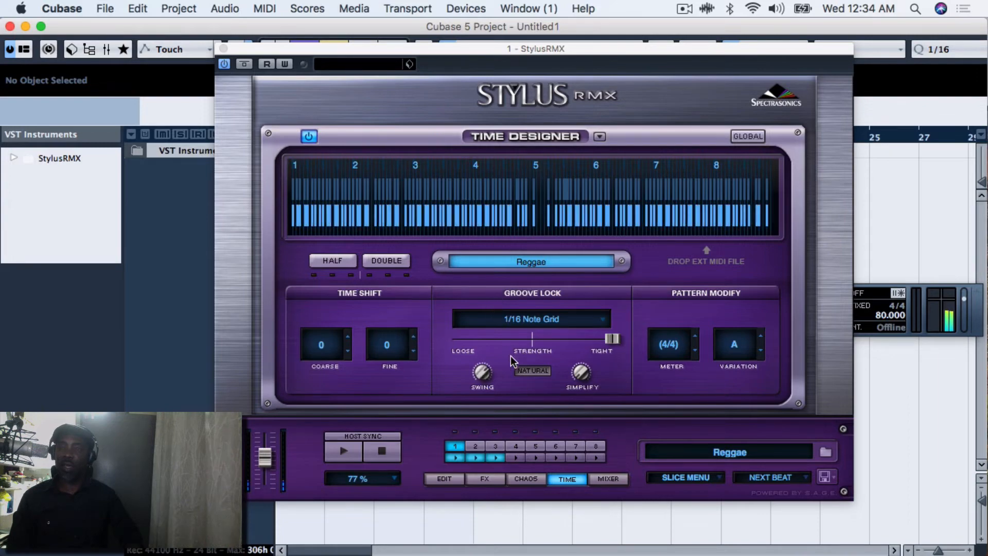
- Set the delay time of the BPM Delay effect on Aux 2 to 1/16 dot
{"action": "left_click", "coordinate": [608, 479]}
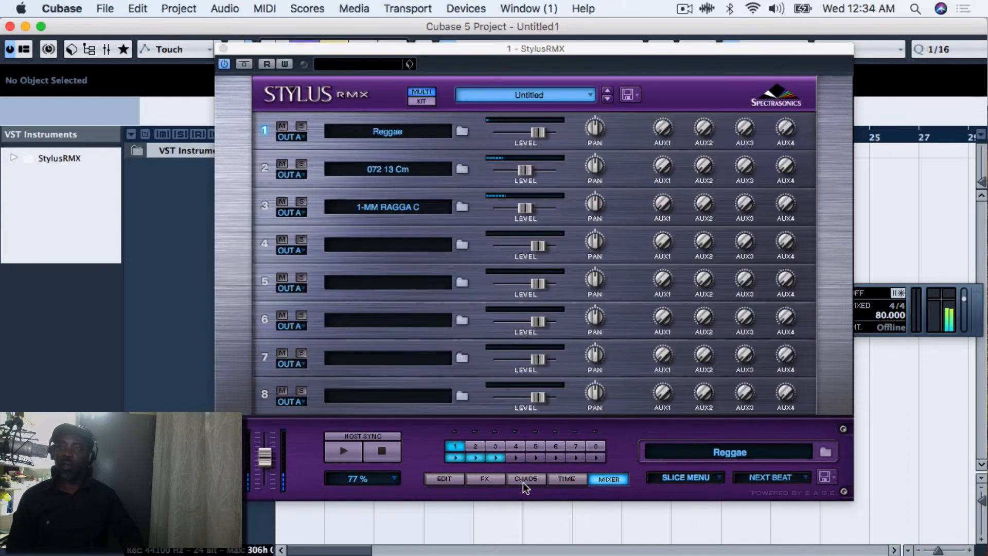
{"action": "left_click", "coordinate": [486, 478]}
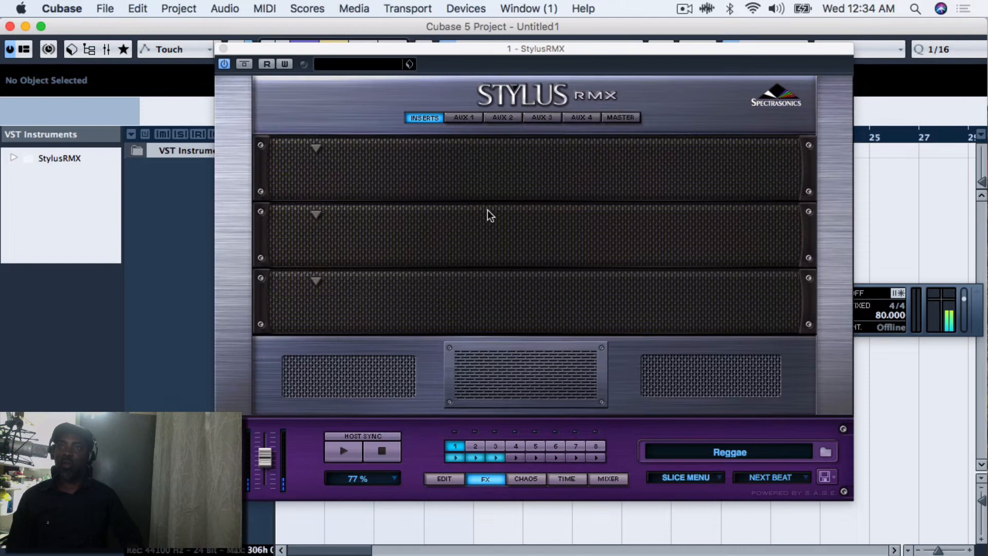
{"action": "left_click", "coordinate": [499, 117]}
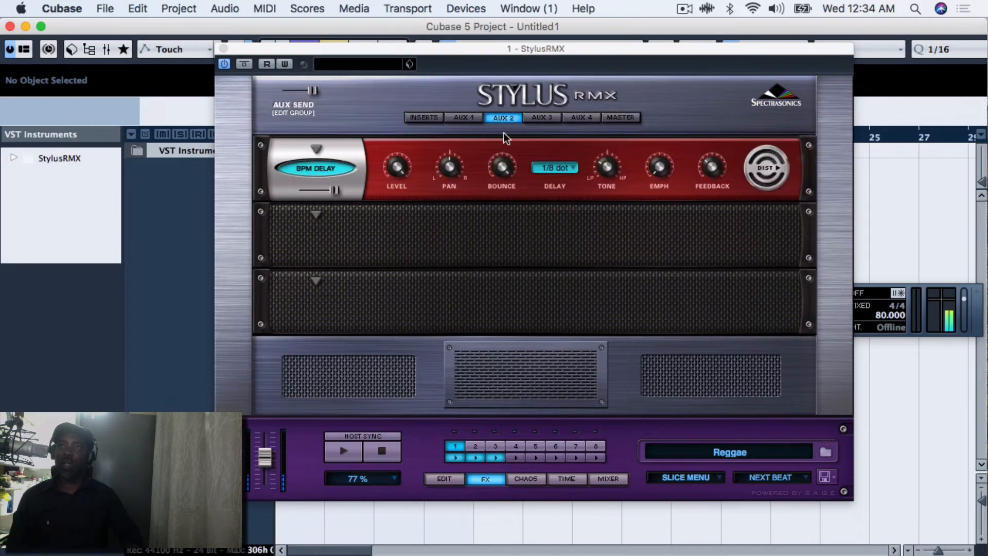
{"action": "left_click", "coordinate": [569, 167]}
{"action": "left_click", "coordinate": [572, 180]}
- Adjust part 2's Aux 1 and Aux 2 send levels in the mixer, with Aux 2 at 0.040
{"action": "left_click", "coordinate": [610, 479]}
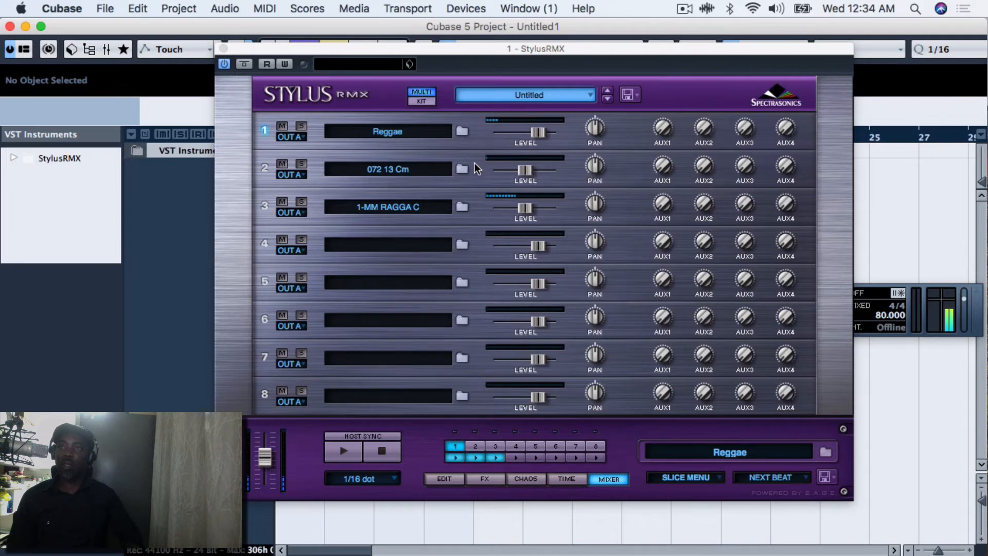
{"action": "left_click", "coordinate": [661, 169]}
{"action": "left_click", "coordinate": [704, 165]}
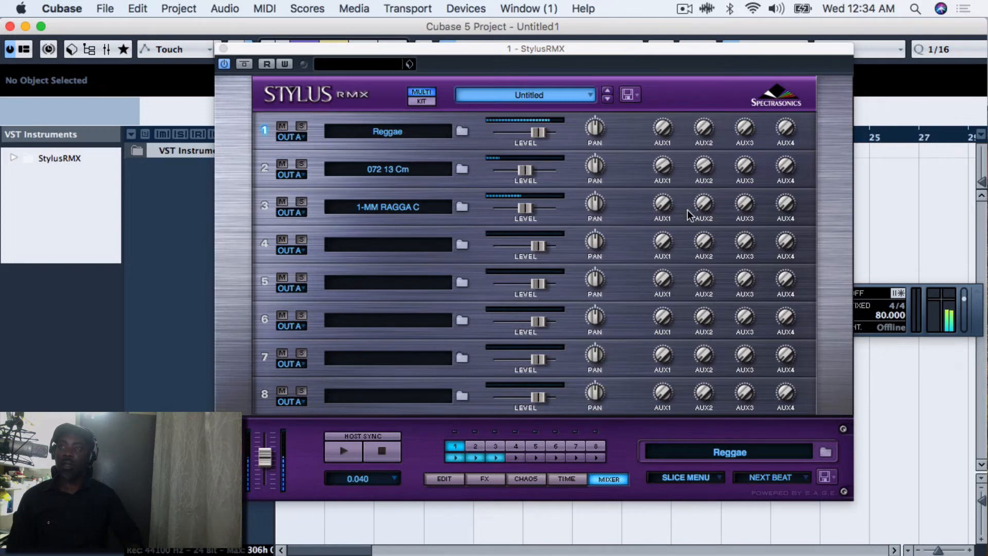
- Uncover the project's track area beside part 1's loop browser, closing the VST Instruments window, and stop the loops
{"action": "left_click", "coordinate": [678, 451]}
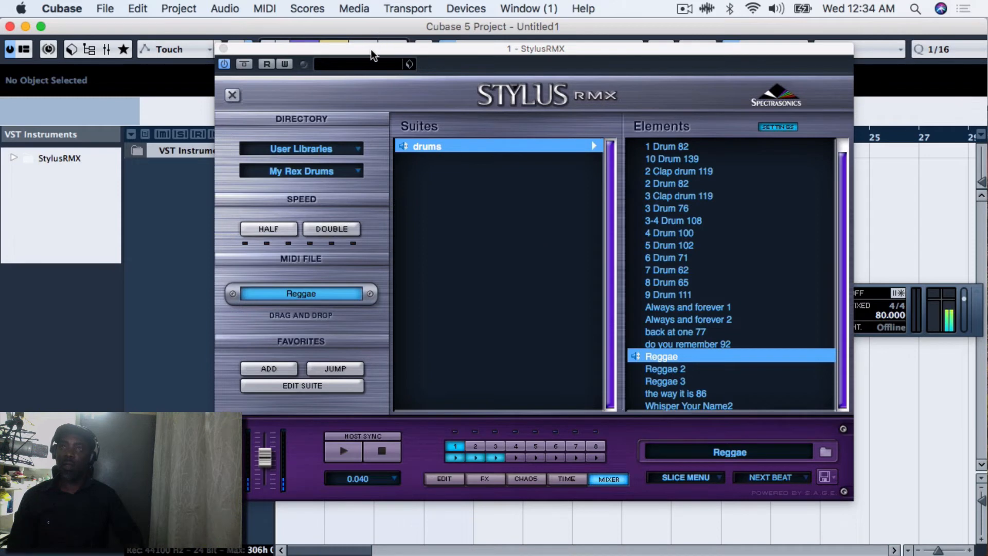
{"action": "left_click_drag", "start_coordinate": [372, 49], "coordinate": [629, 41]}
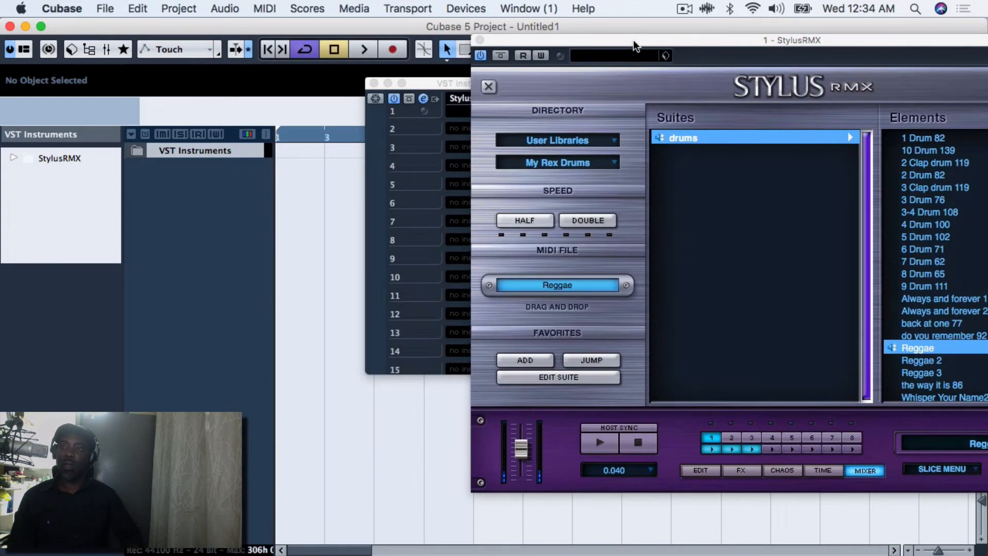
{"action": "left_click", "coordinate": [374, 83]}
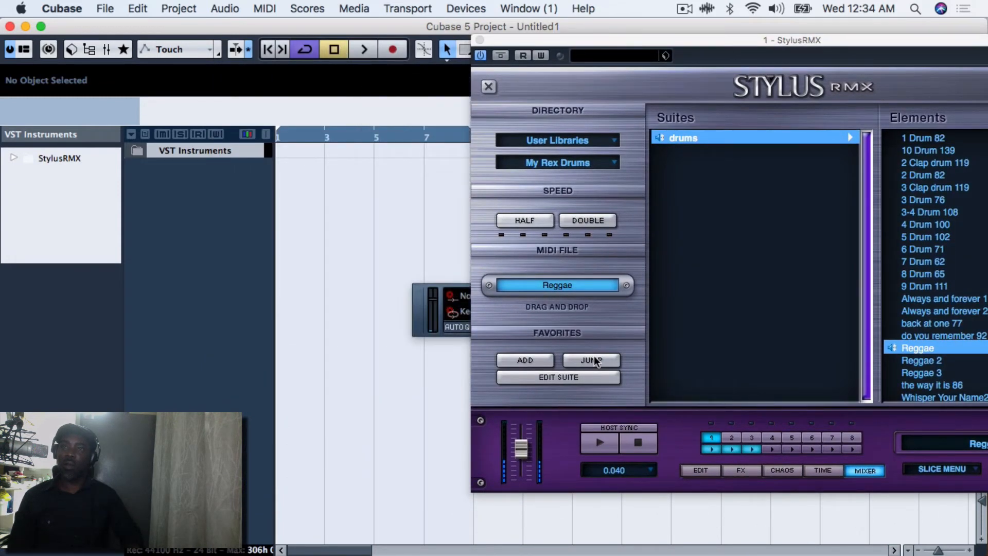
{"action": "left_click", "coordinate": [644, 447]}
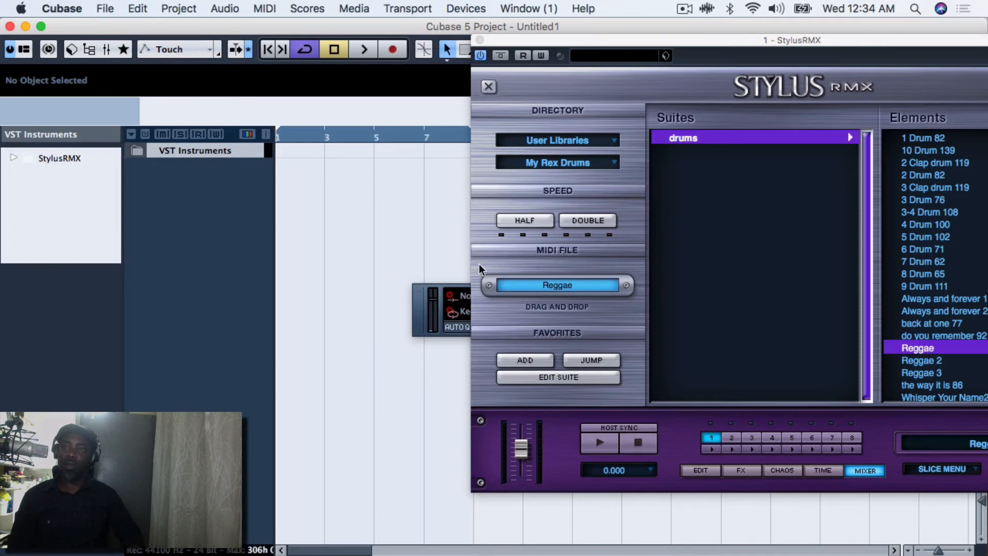
- Add three MIDI tracks to the project
{"action": "double_click", "coordinate": [225, 181]}
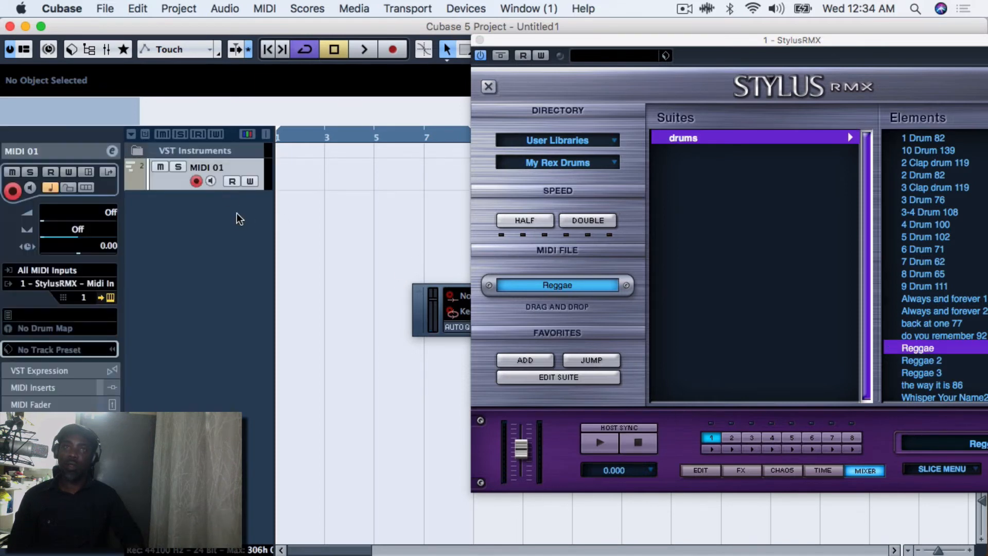
{"action": "double_click", "coordinate": [236, 221]}
{"action": "double_click", "coordinate": [246, 263]}
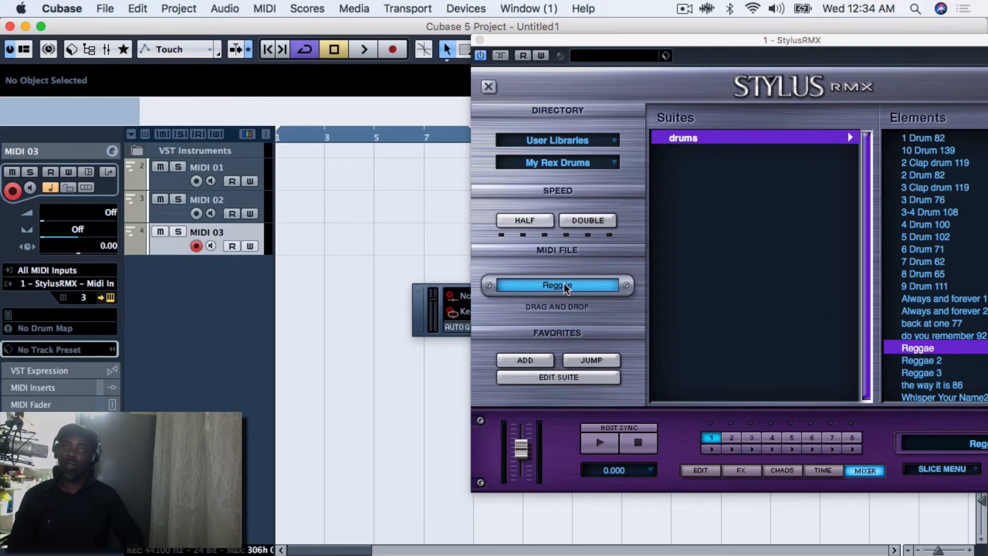
- Place the MIDI files of the Reggae, 072 13 Cm and 1-MM RAGGA C loops on tracks MIDI 01, MIDI 02 and MIDI 03 at bar 1
{"action": "left_click_drag", "start_coordinate": [565, 288], "coordinate": [288, 183]}
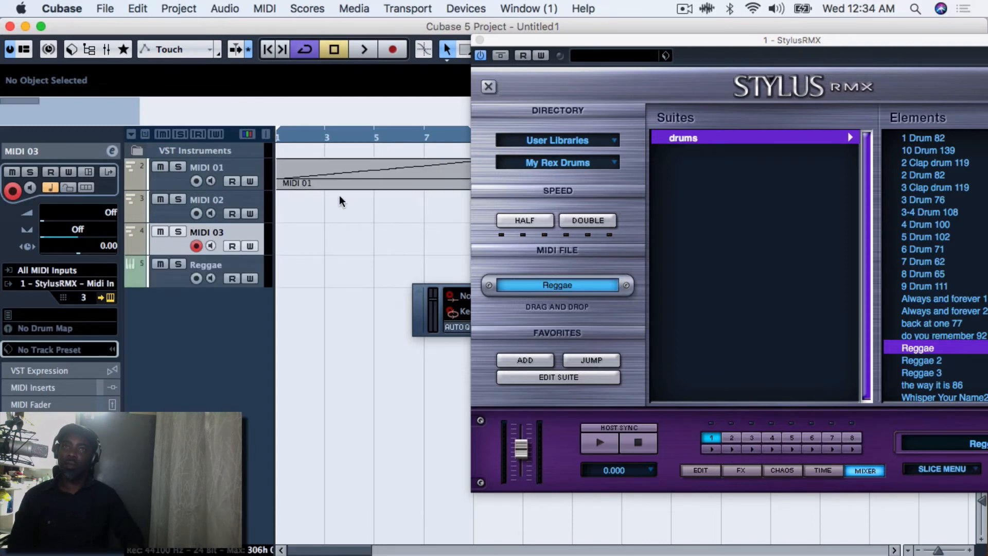
{"action": "left_click", "coordinate": [733, 438]}
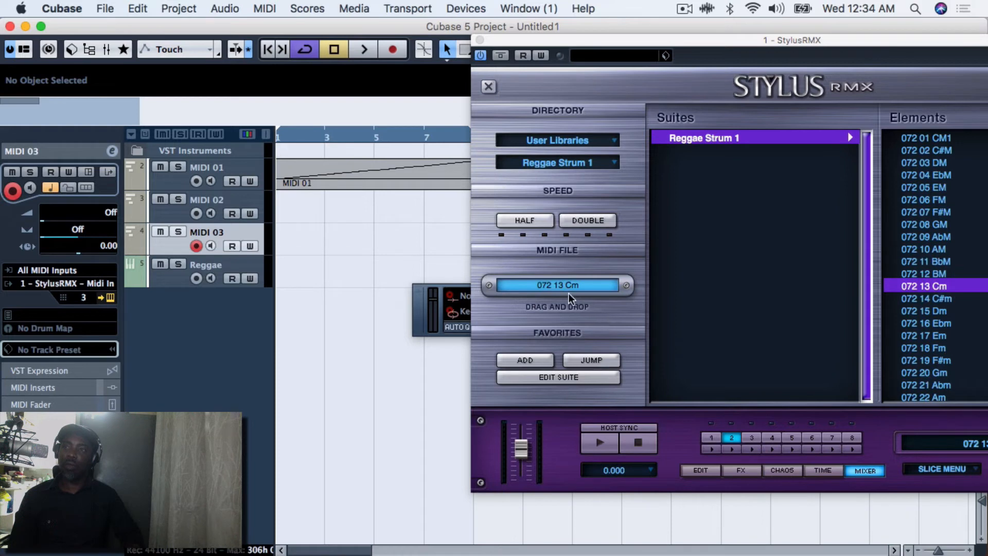
{"action": "left_click_drag", "start_coordinate": [568, 291], "coordinate": [292, 208]}
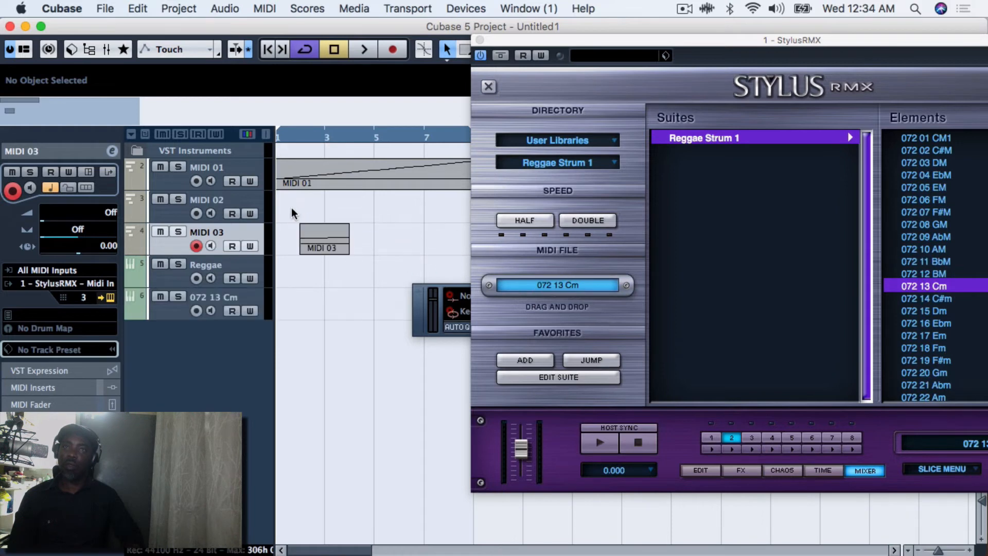
{"action": "left_click_drag", "start_coordinate": [320, 245], "coordinate": [291, 208]}
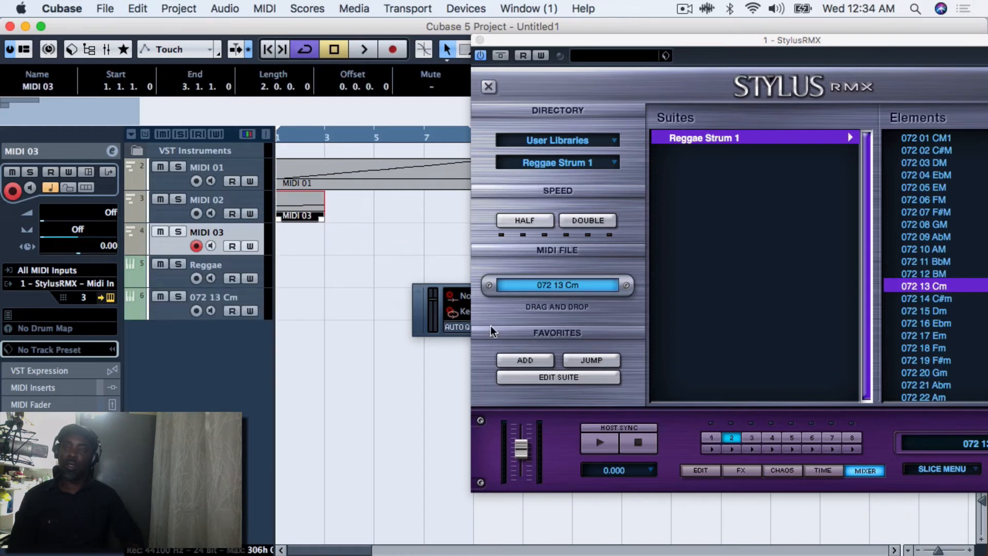
{"action": "left_click", "coordinate": [751, 437]}
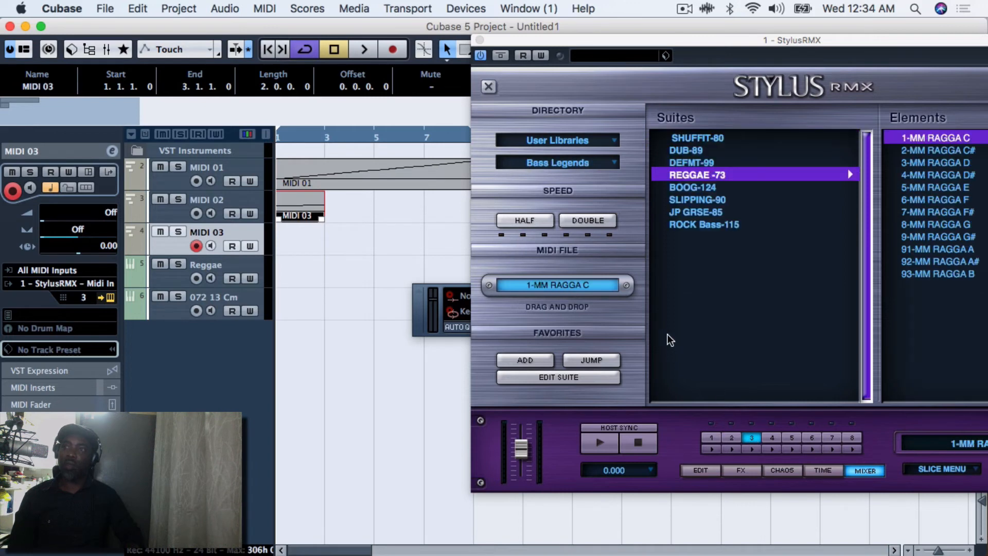
{"action": "left_click_drag", "start_coordinate": [557, 286], "coordinate": [307, 248]}
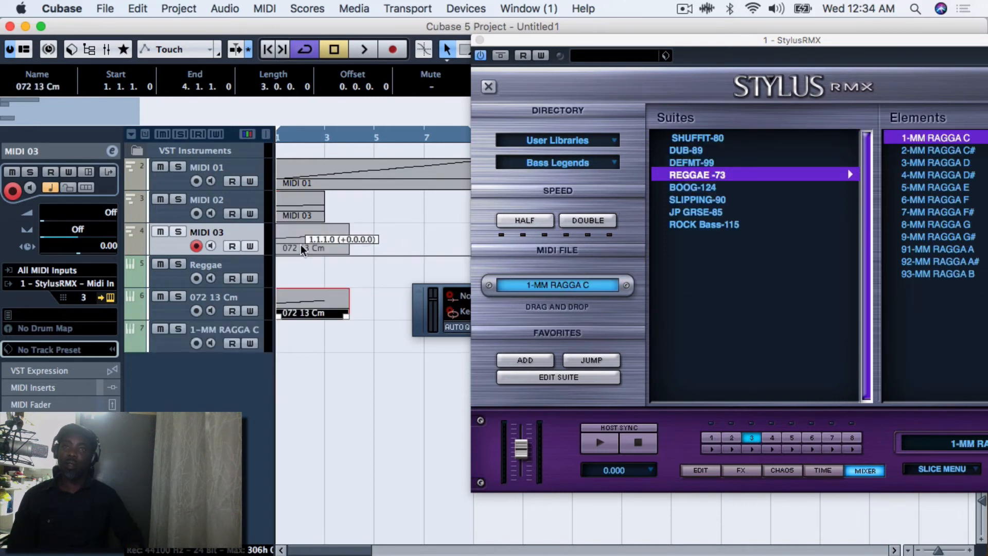
- Remove the three extra tracks Reggae, 072 13 Cm and 1-MM RAGGA C from the track list
{"action": "left_click_drag", "start_coordinate": [532, 42], "coordinate": [663, 36]}
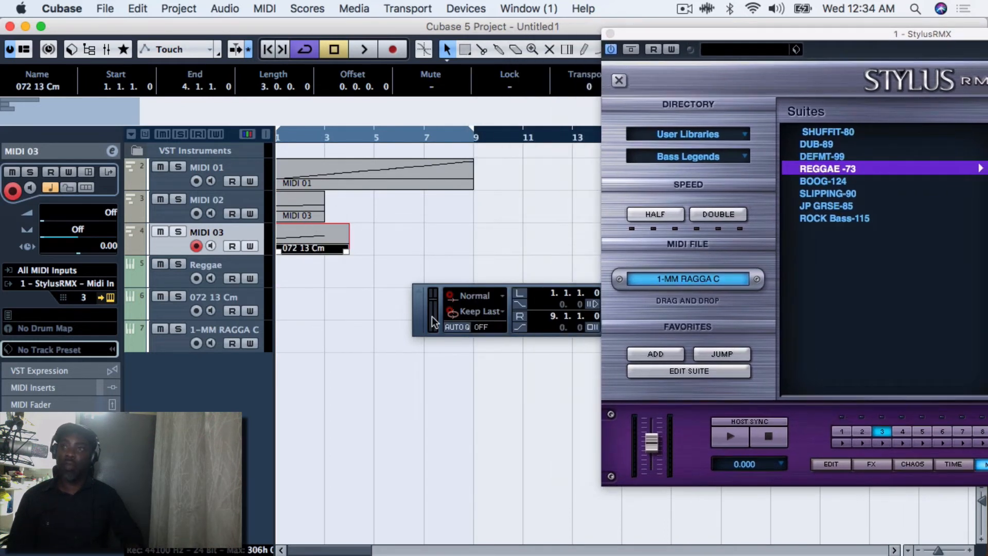
{"action": "left_click", "coordinate": [229, 262]}
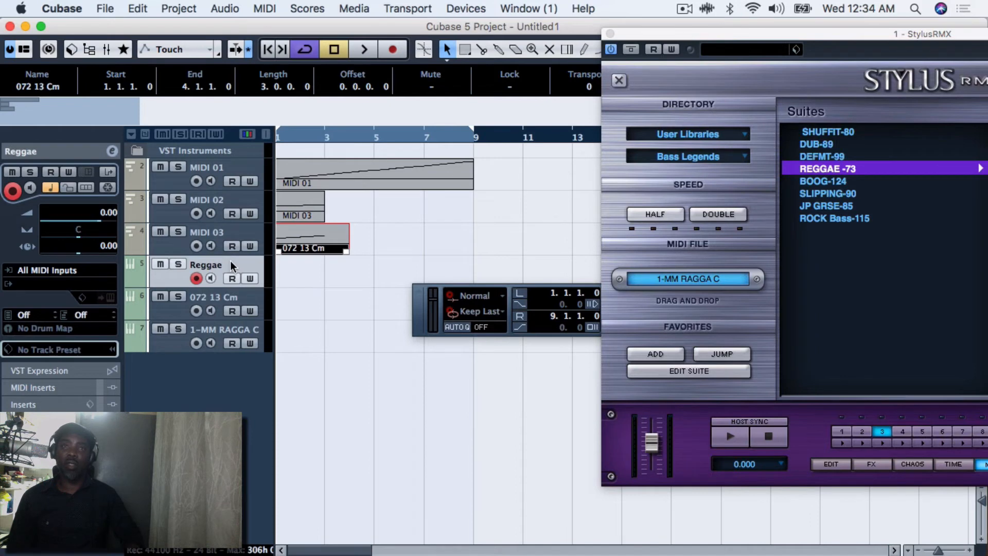
{"action": "left_click", "coordinate": [167, 346], "text": "shift"}
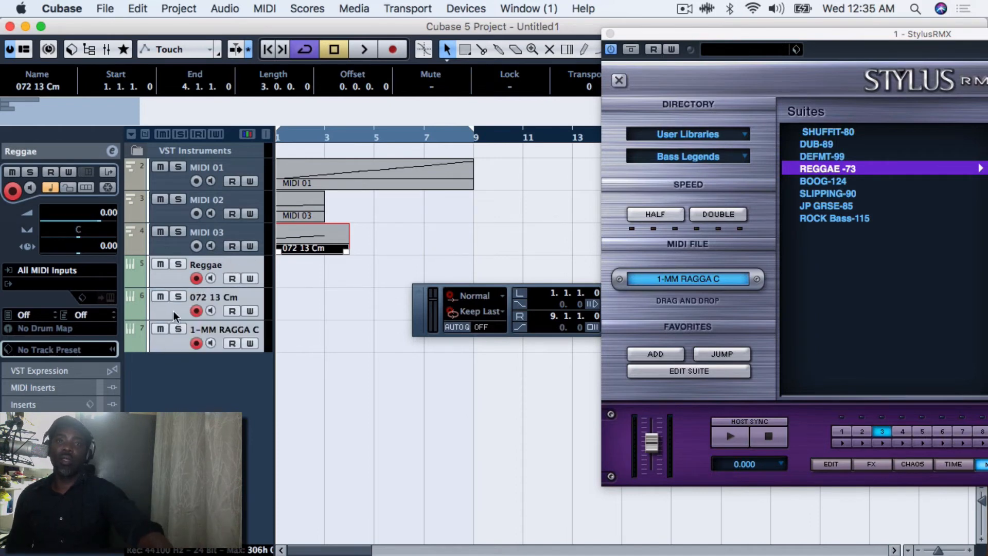
{"action": "right_click", "coordinate": [173, 311]}
{"action": "left_click", "coordinate": [194, 357]}
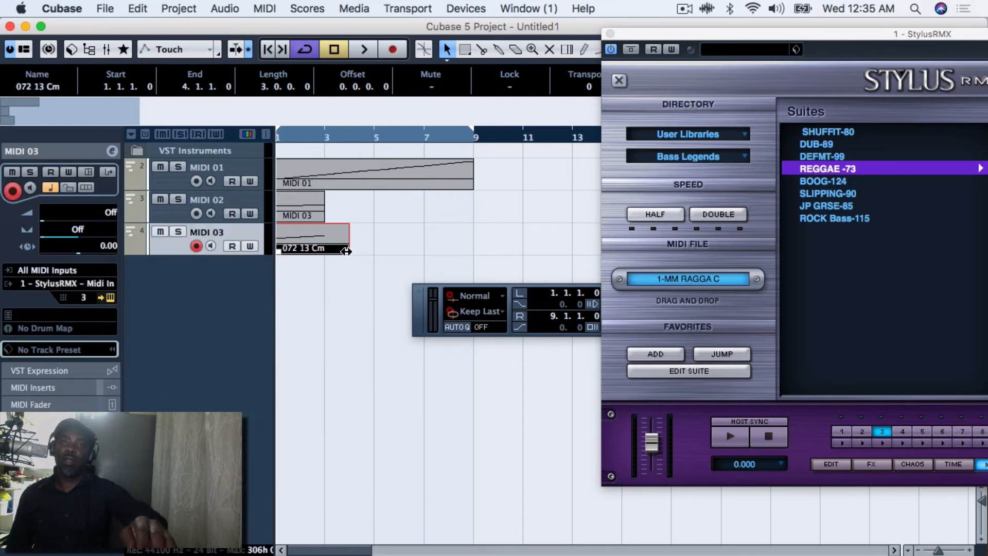
- Trim the MIDI 03 track's clip to two bars and repeat the MIDI 02 and MIDI 03 clips up to bar 9
{"action": "left_click_drag", "start_coordinate": [346, 251], "coordinate": [325, 251]}
{"action": "left_click_drag", "start_coordinate": [344, 215], "coordinate": [437, 239]}
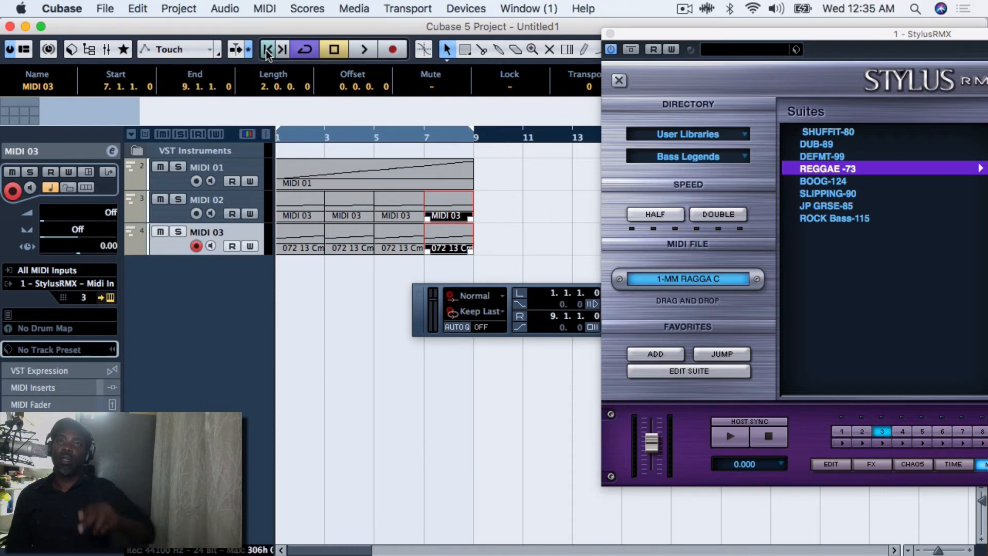
- Play back the eight-bar arrangement, close the Stylus RMX window and stop playback
{"action": "left_click", "coordinate": [362, 51]}
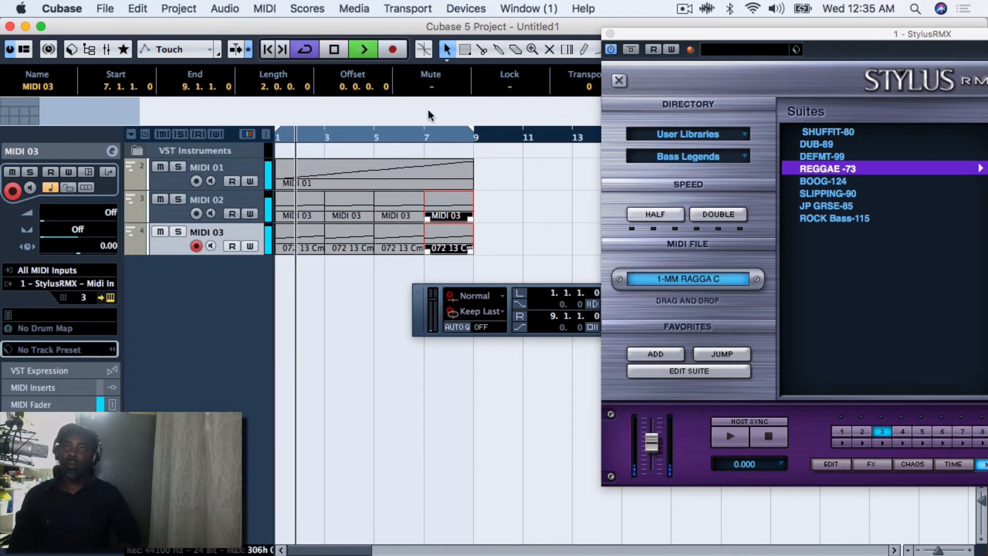
{"action": "left_click_drag", "start_coordinate": [636, 36], "coordinate": [373, 24]}
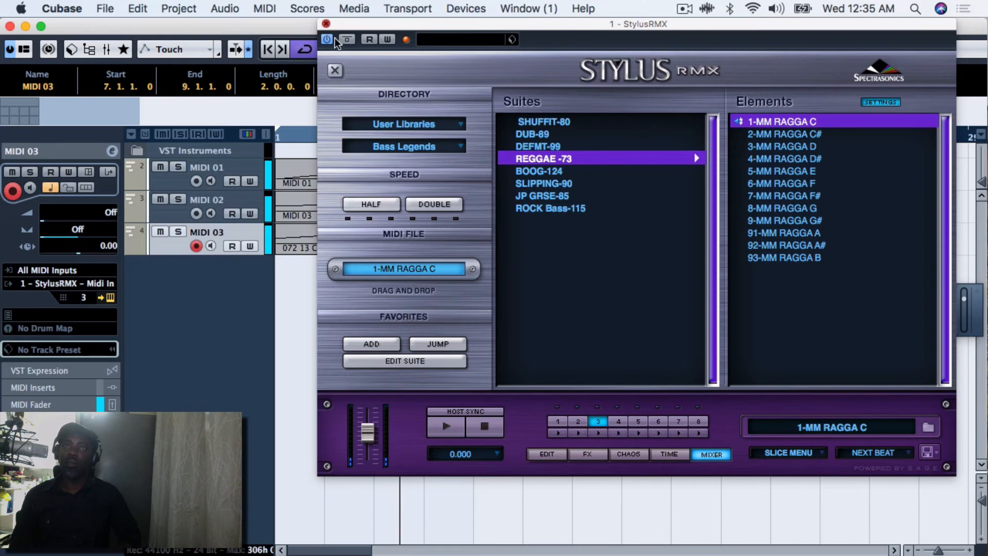
{"action": "left_click", "coordinate": [326, 24]}
{"action": "key", "text": "space"}
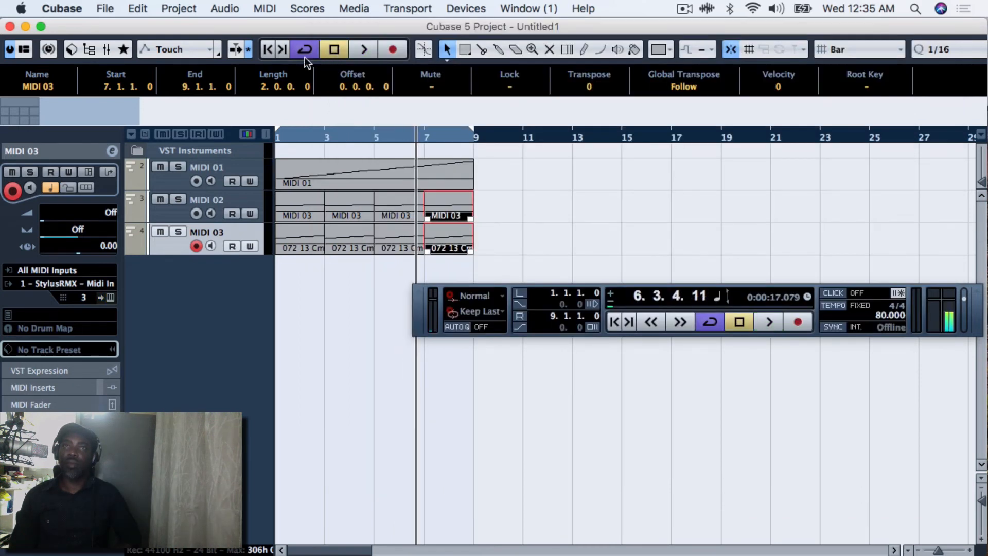
- Return the playback position to the start of the project and select the MIDI 01 clip
{"action": "left_click", "coordinate": [267, 49]}
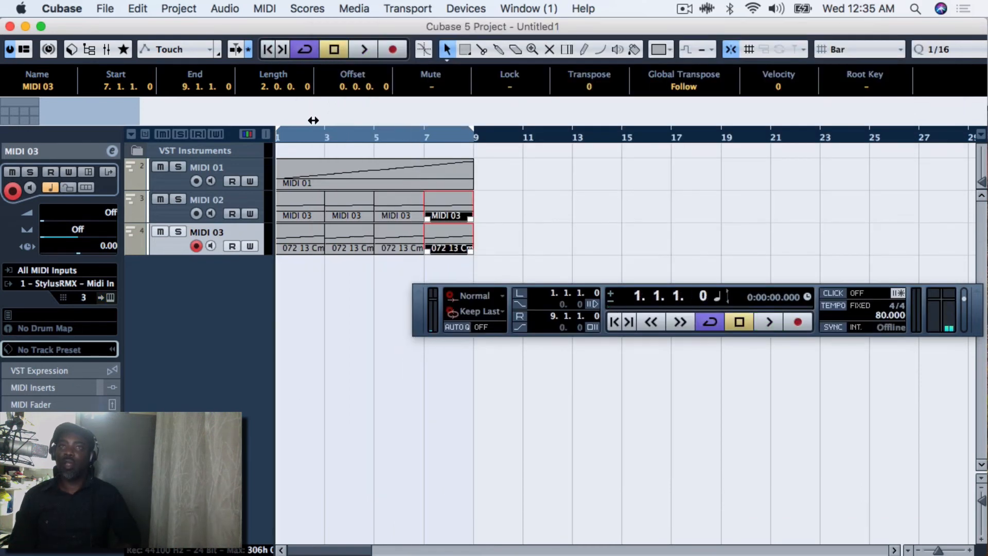
{"action": "left_click", "coordinate": [350, 171]}
{"action": "left_click", "coordinate": [264, 9]}
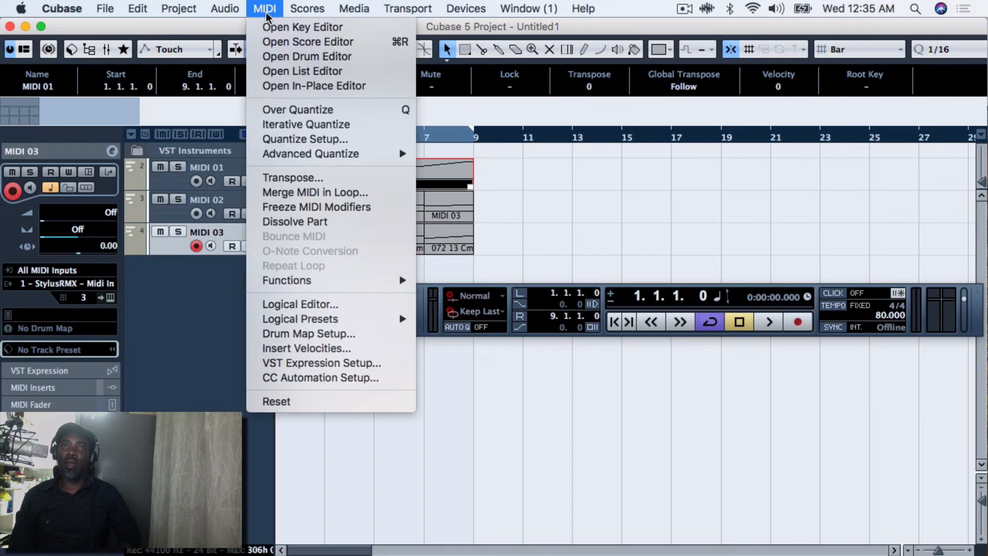
{"action": "left_click", "coordinate": [357, 140]}
{"action": "left_click", "coordinate": [368, 163]}
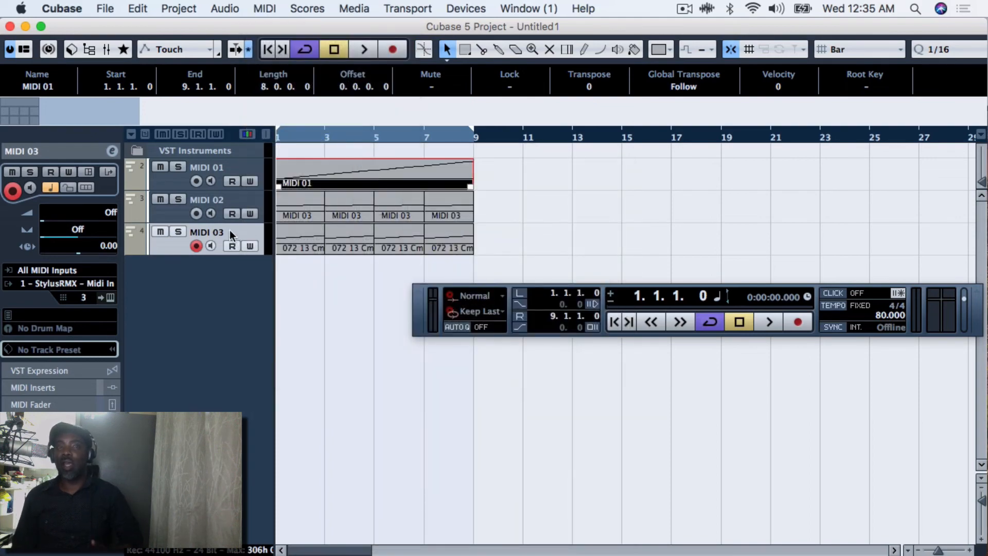
- Open the MIDI 03 track's Stylus RMX window to review the loaded bass loop's browser, deselect all clips and close the window
{"action": "left_click", "coordinate": [110, 297]}
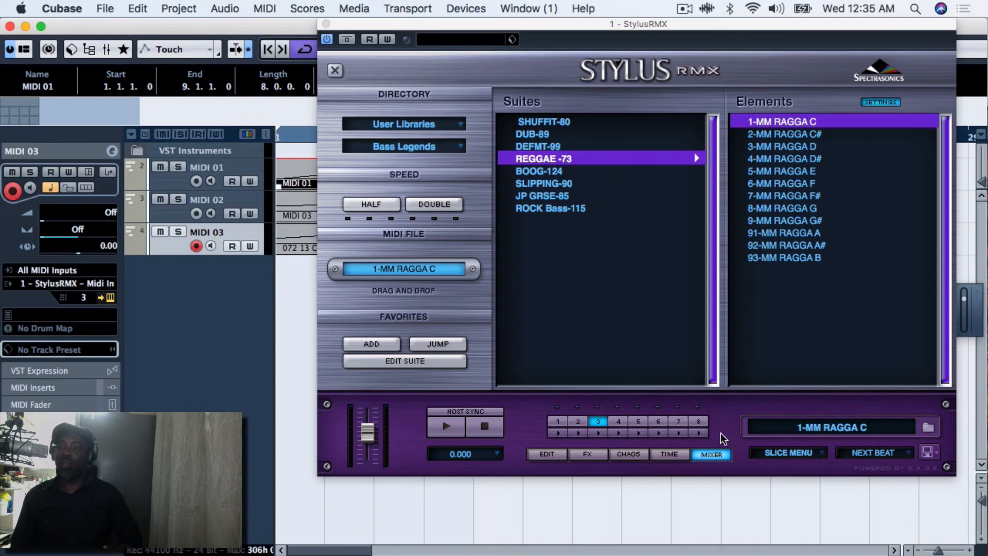
{"action": "left_click_drag", "start_coordinate": [505, 21], "coordinate": [489, 88]}
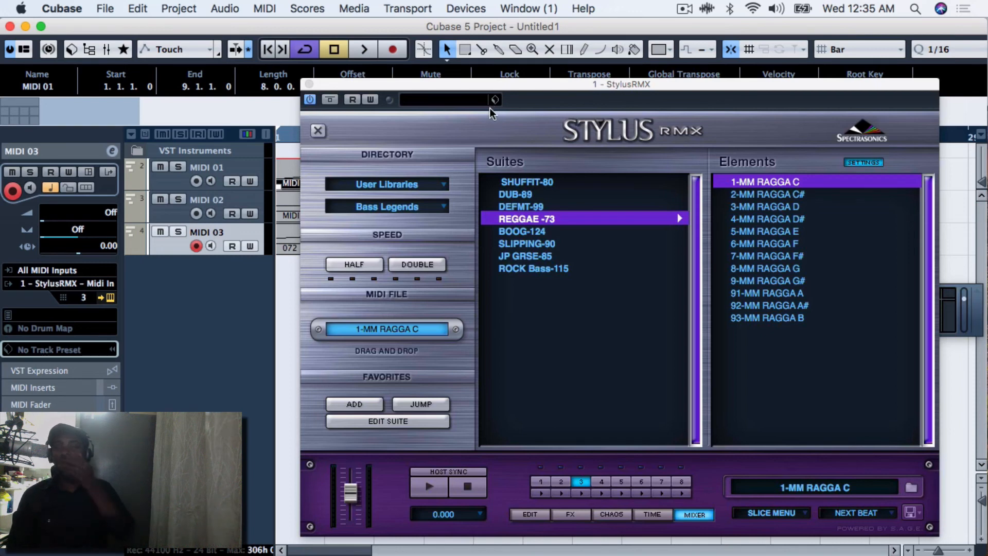
{"action": "left_click_drag", "start_coordinate": [532, 91], "coordinate": [517, 21]}
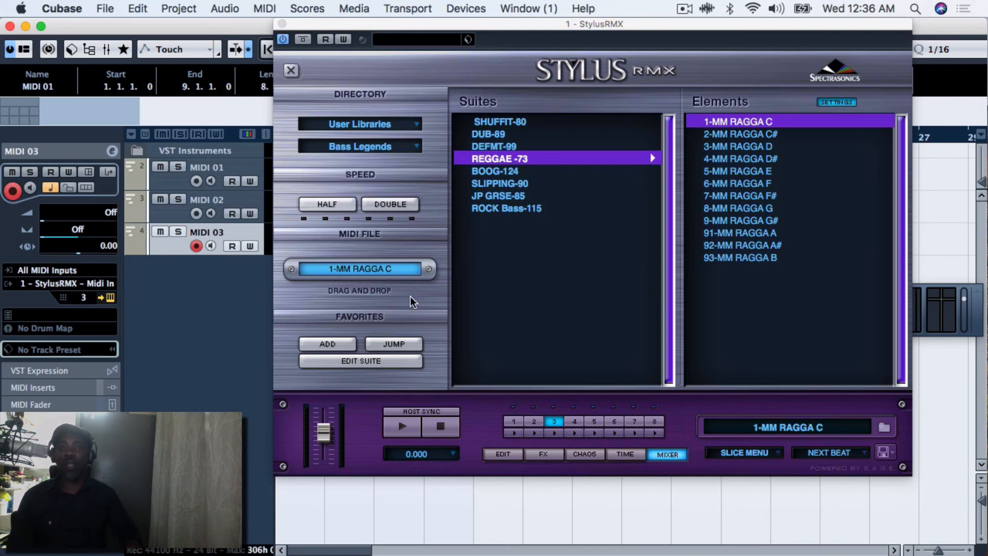
{"action": "left_click_drag", "start_coordinate": [319, 29], "coordinate": [333, 74]}
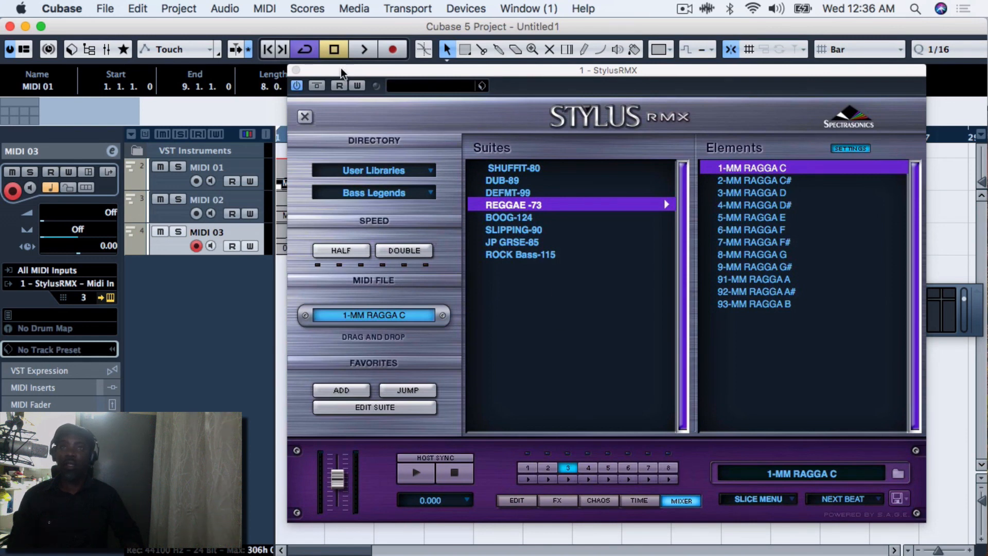
{"action": "left_click_drag", "start_coordinate": [341, 66], "coordinate": [448, 90]}
{"action": "left_click", "coordinate": [311, 296]}
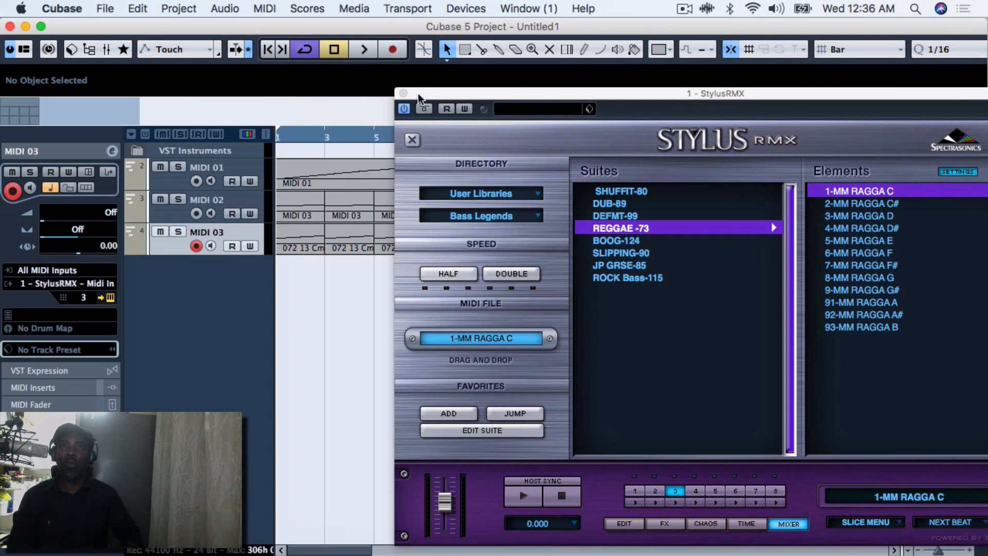
{"action": "left_click_drag", "start_coordinate": [417, 94], "coordinate": [312, 89]}
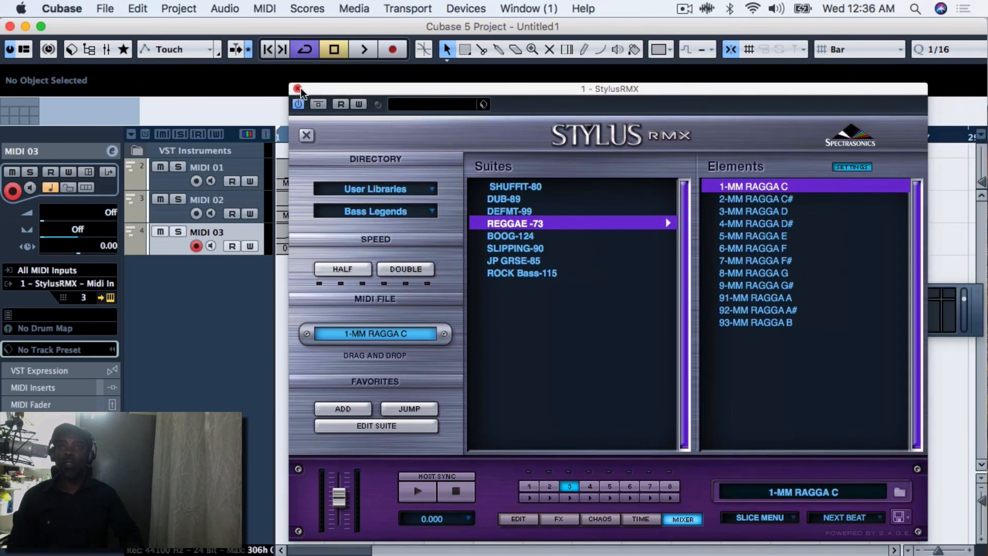
{"action": "left_click_drag", "start_coordinate": [377, 92], "coordinate": [316, 72]}
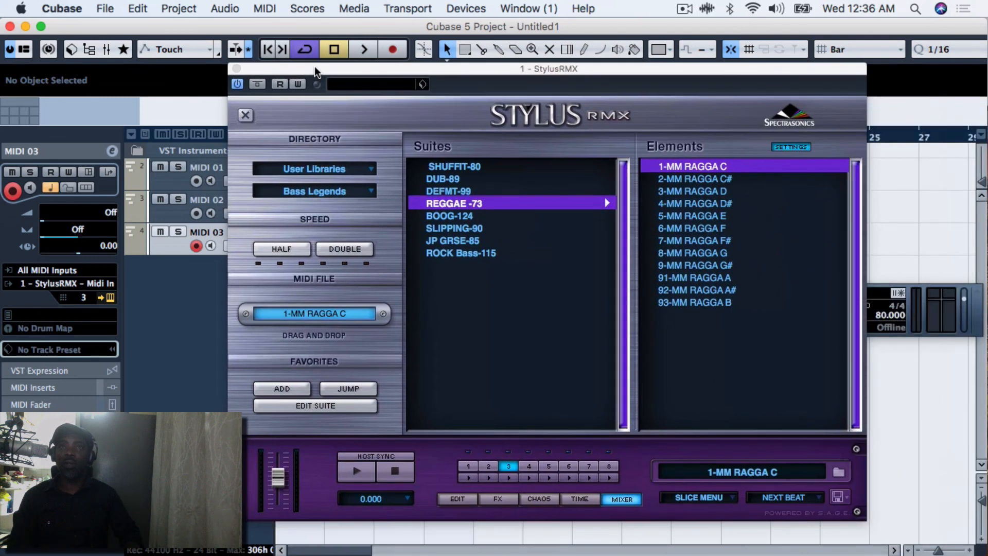
{"action": "left_click", "coordinate": [236, 69]}
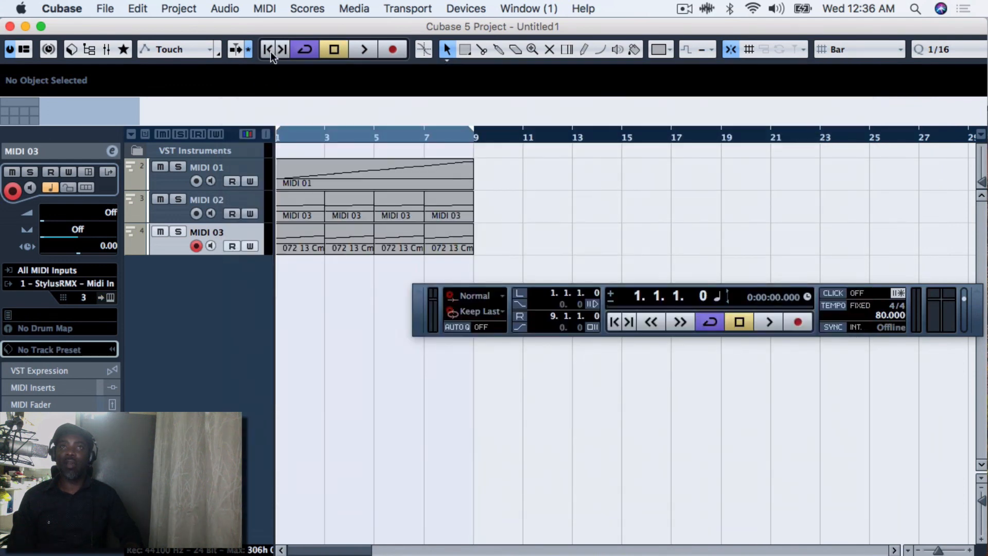
{"action": "left_click", "coordinate": [684, 9]}
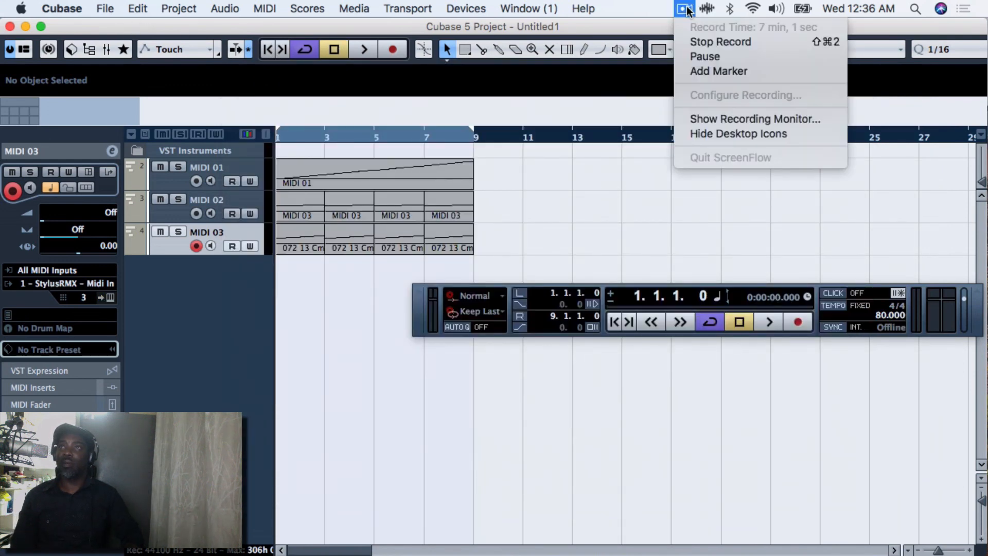
{"action": "left_click", "coordinate": [689, 40]}
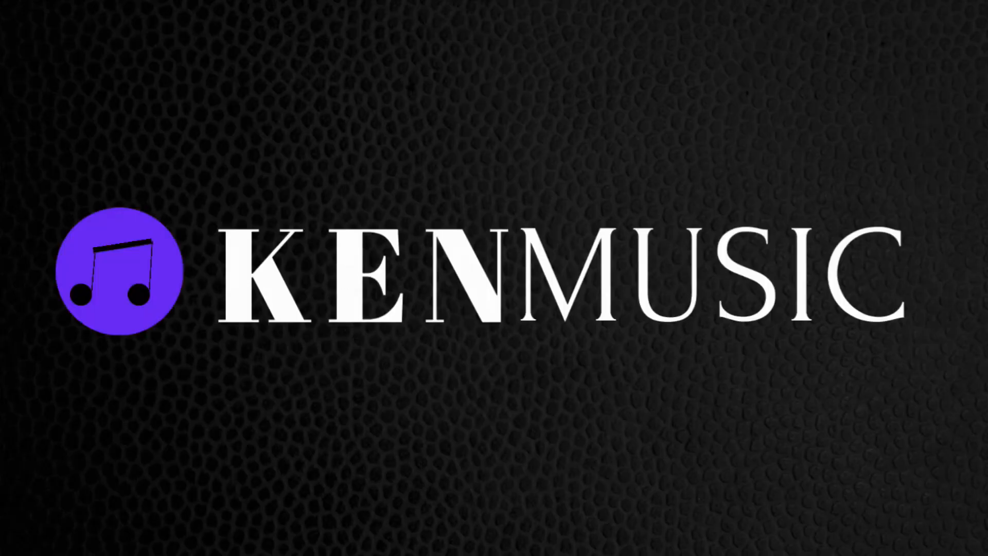